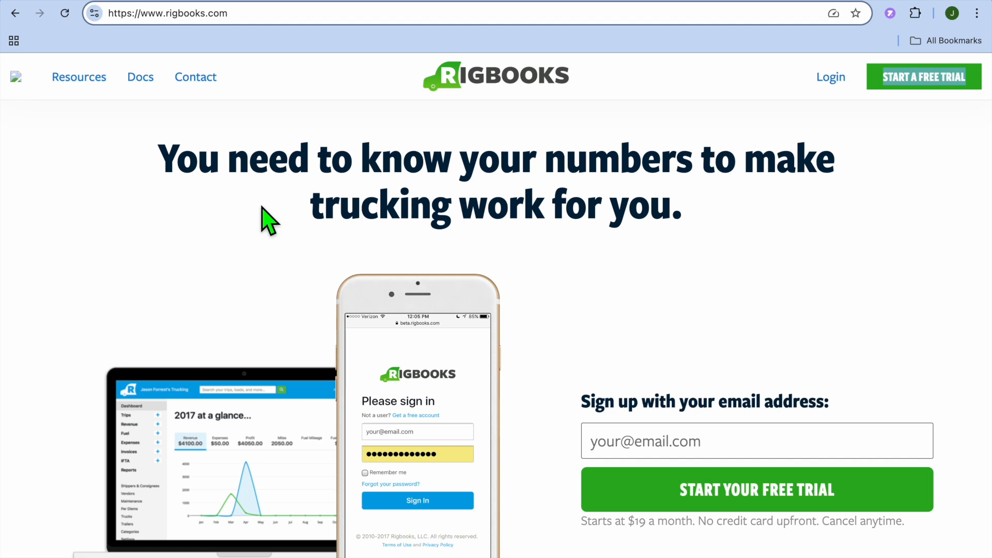
scroll(268, 222, down, 1)
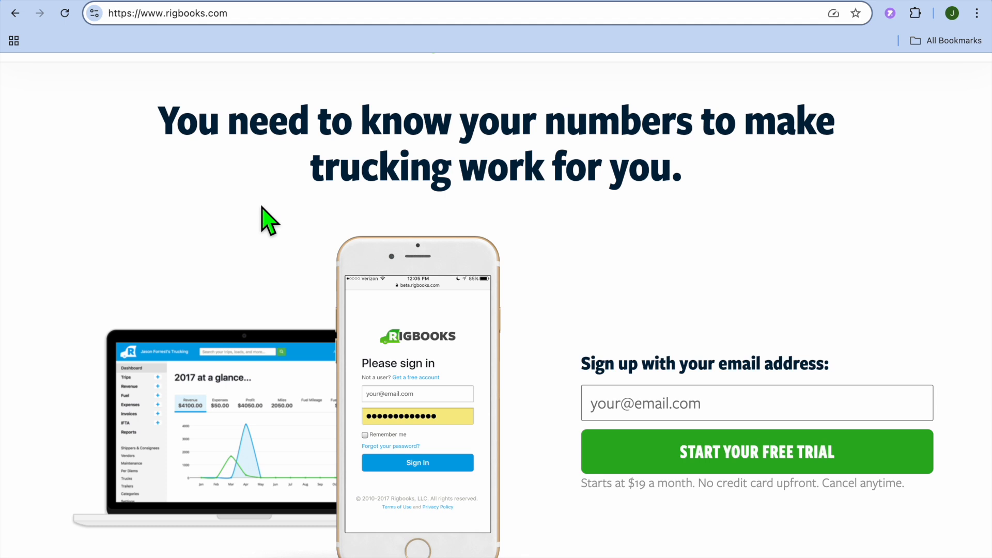
scroll(268, 221, down, 2)
scroll(268, 221, down, 1)
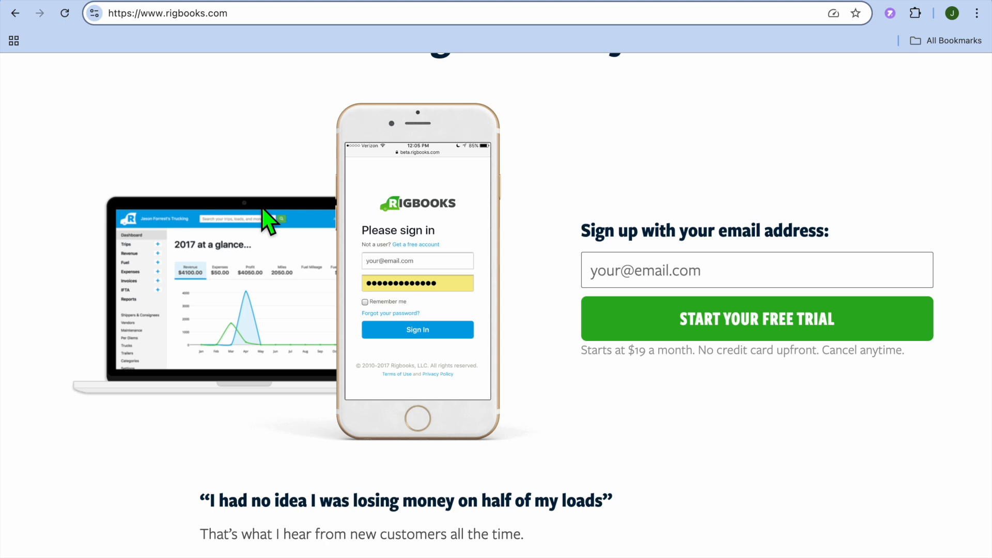
scroll(268, 221, up, 2)
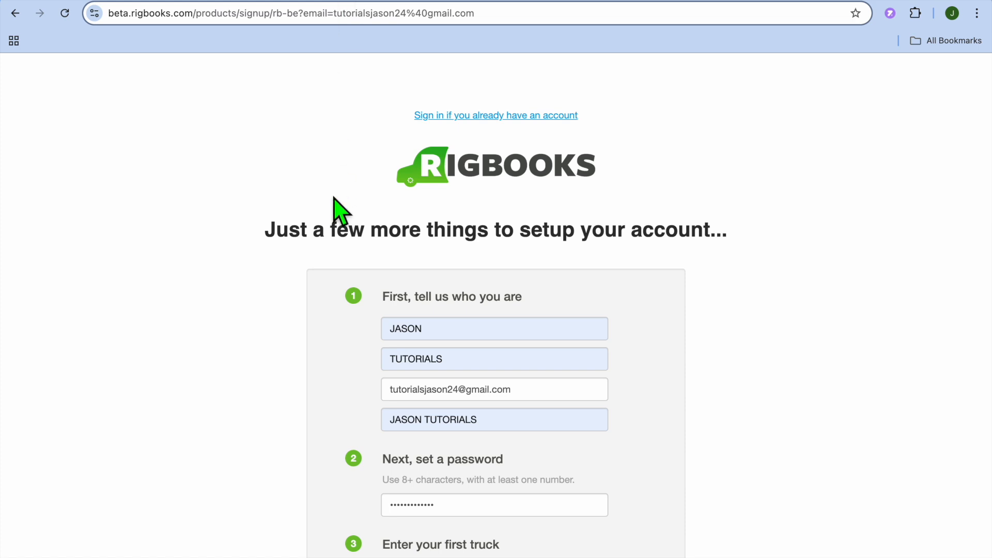
Submit the completed sign-up form to start the free 30-day trial, and save the login credentials in the browser.
scroll(341, 211, down, 5)
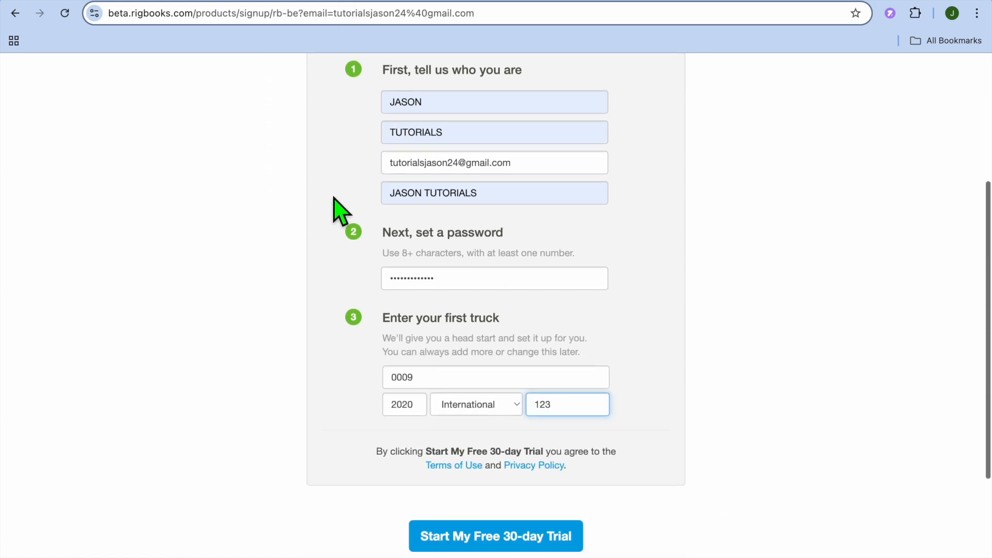
scroll(341, 212, up, 2)
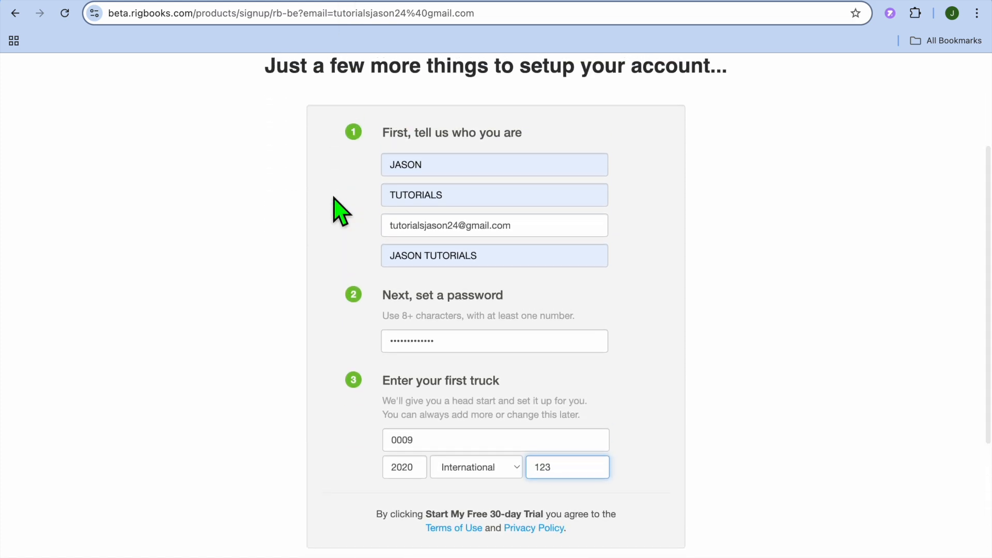
scroll(334, 198, down, 3)
scroll(341, 211, down, 2)
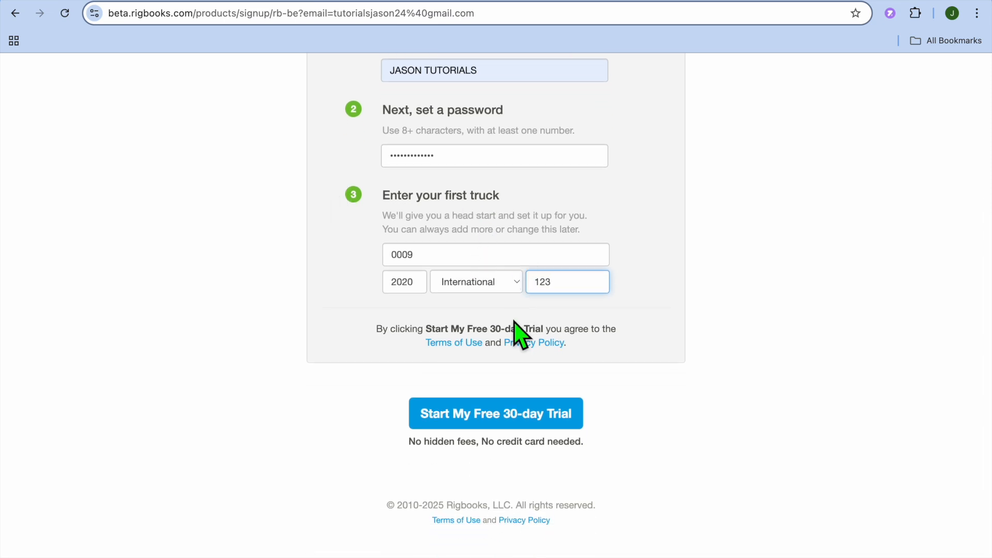
click(530, 421)
click(529, 422)
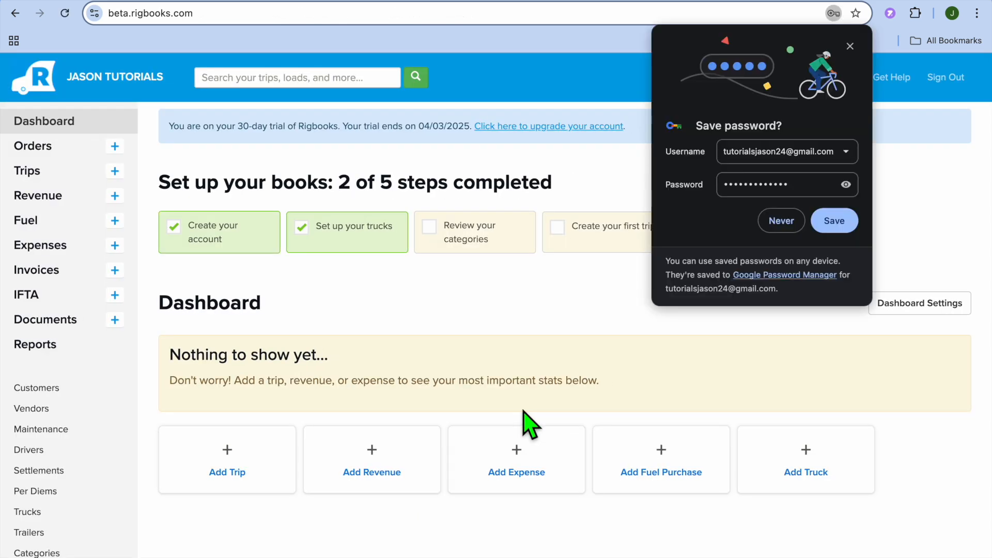
click(835, 219)
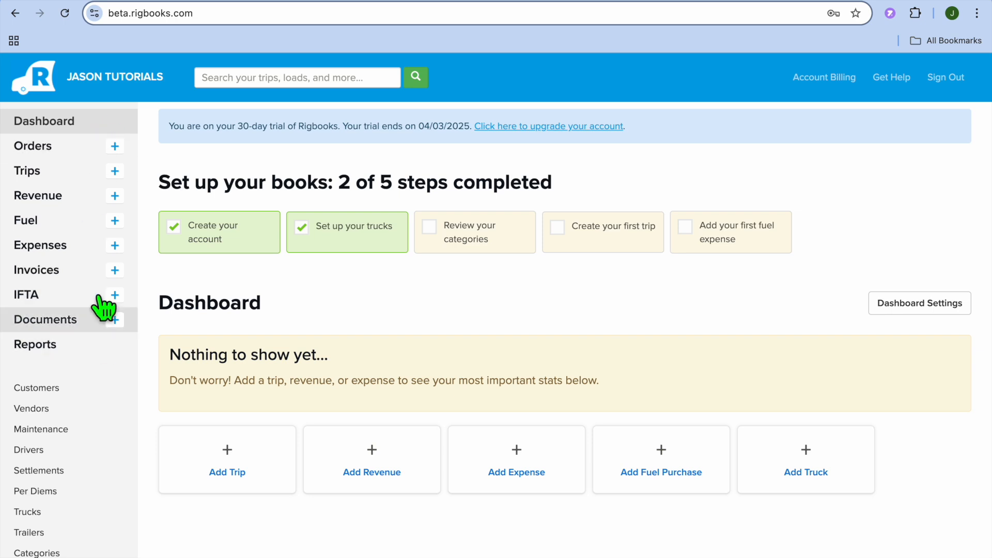
Open the Orders section and request access to the feature.
scroll(88, 269, down, 3)
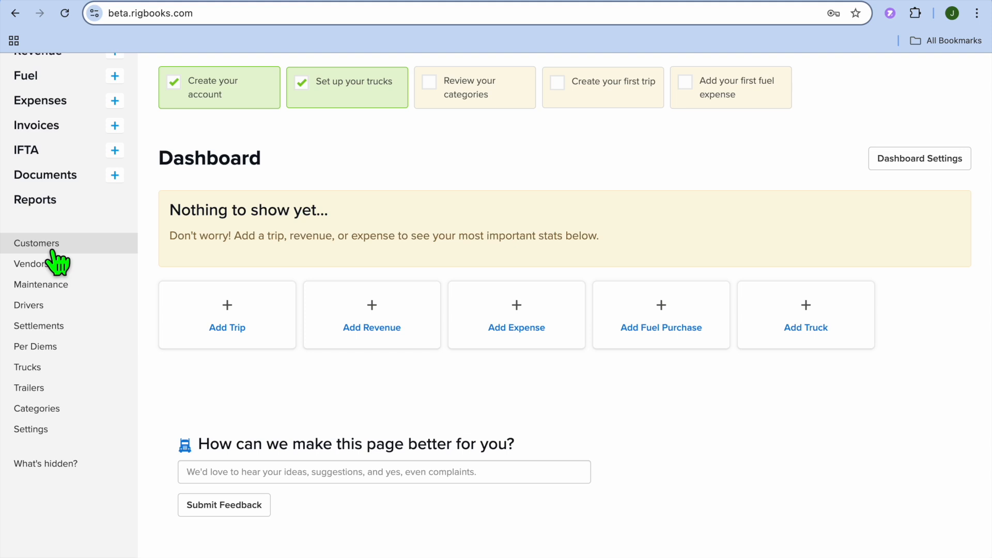
scroll(57, 262, up, 3)
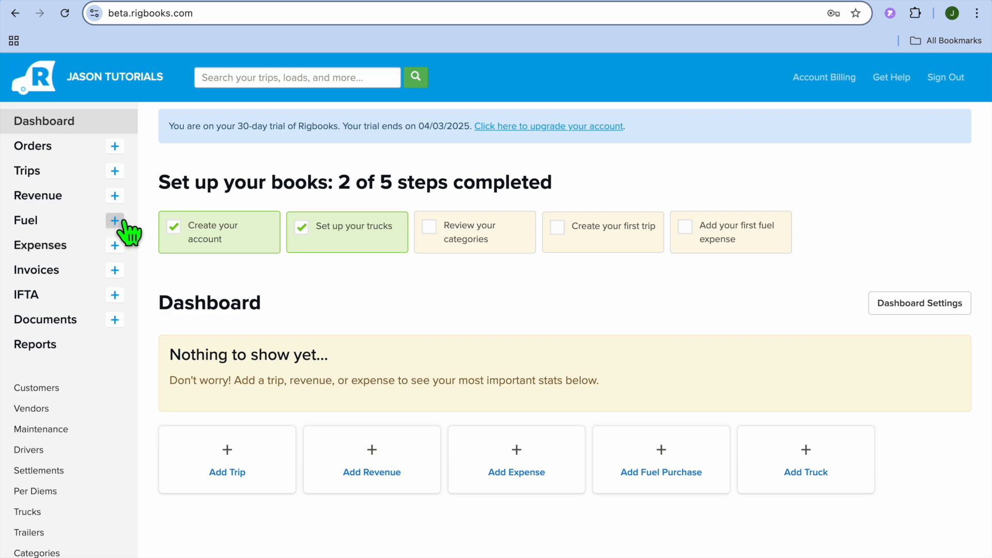
click(81, 152)
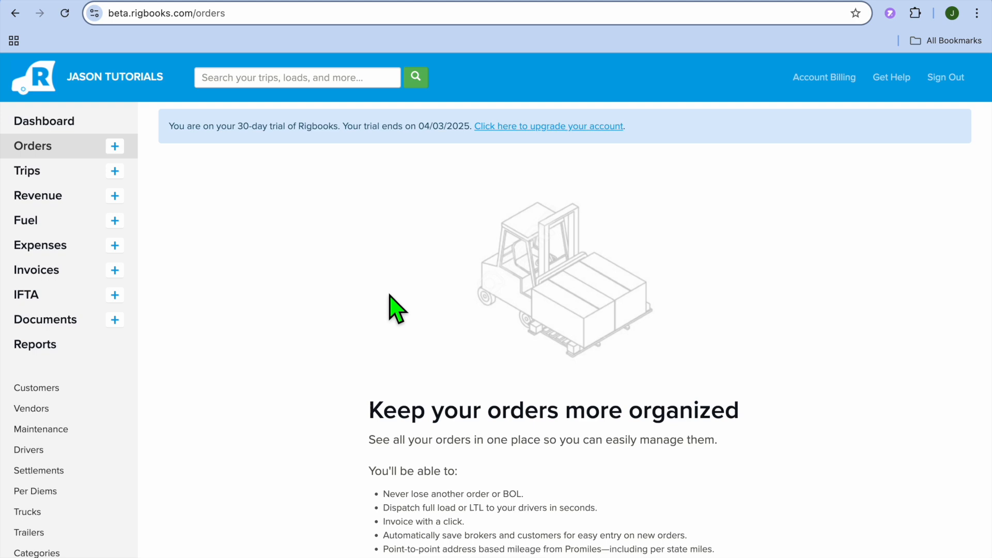
scroll(390, 297, down, 7)
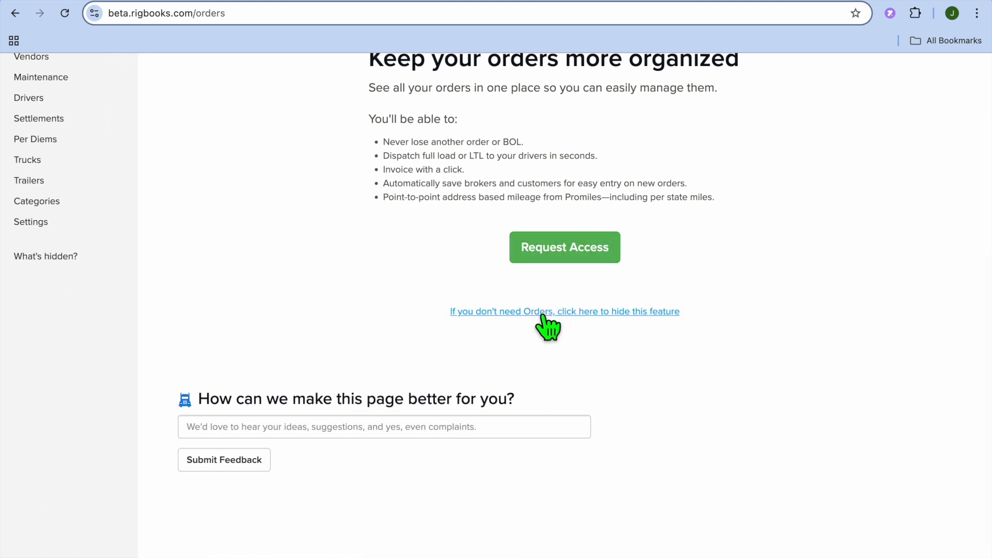
click(580, 252)
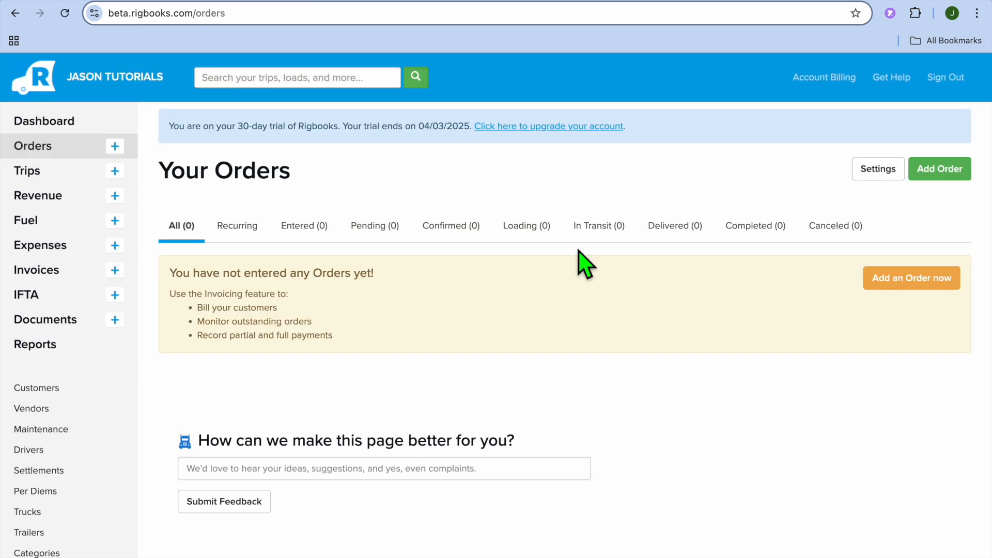
Start a new order, enter its order number and set the order status to Loading.
click(938, 176)
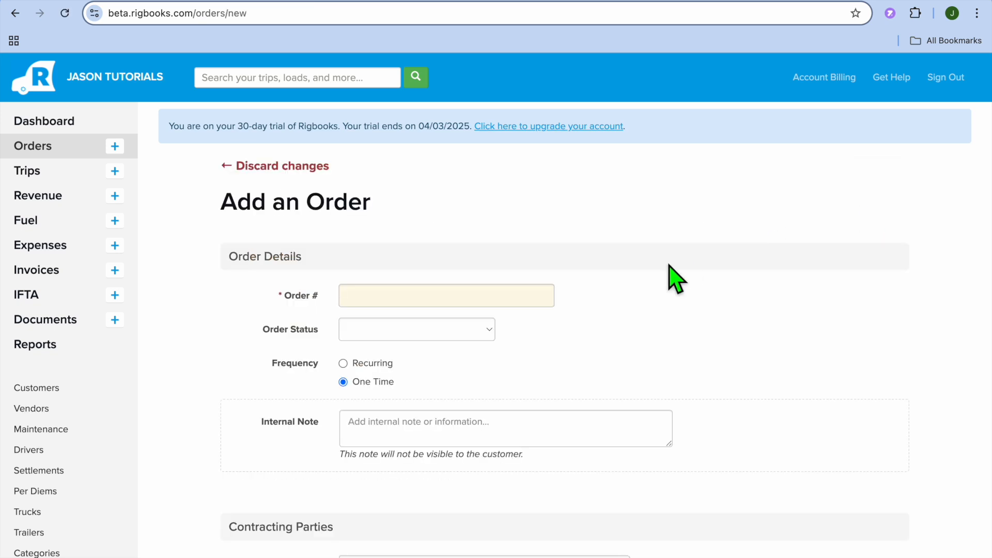
scroll(670, 273, down, 3)
click(462, 150)
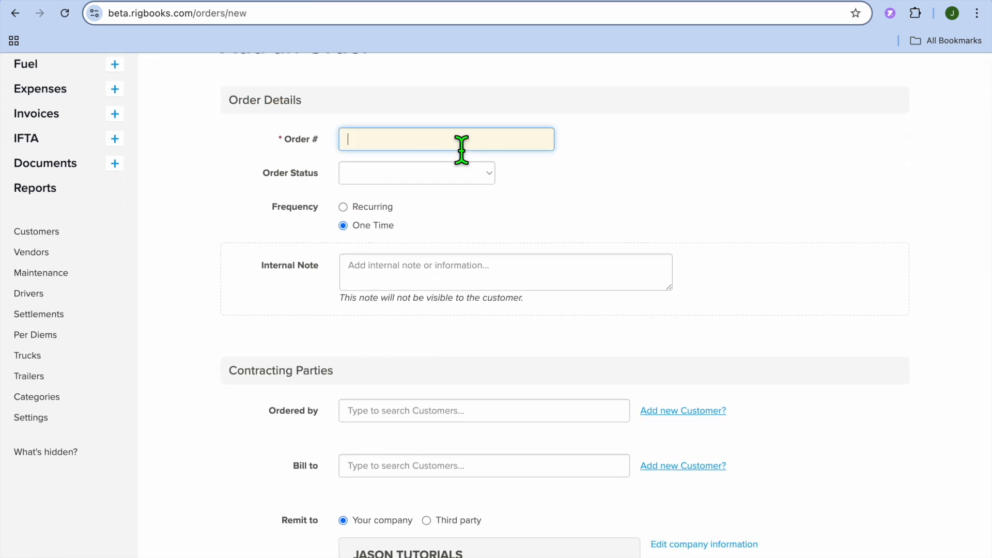
text(1)
click(486, 182)
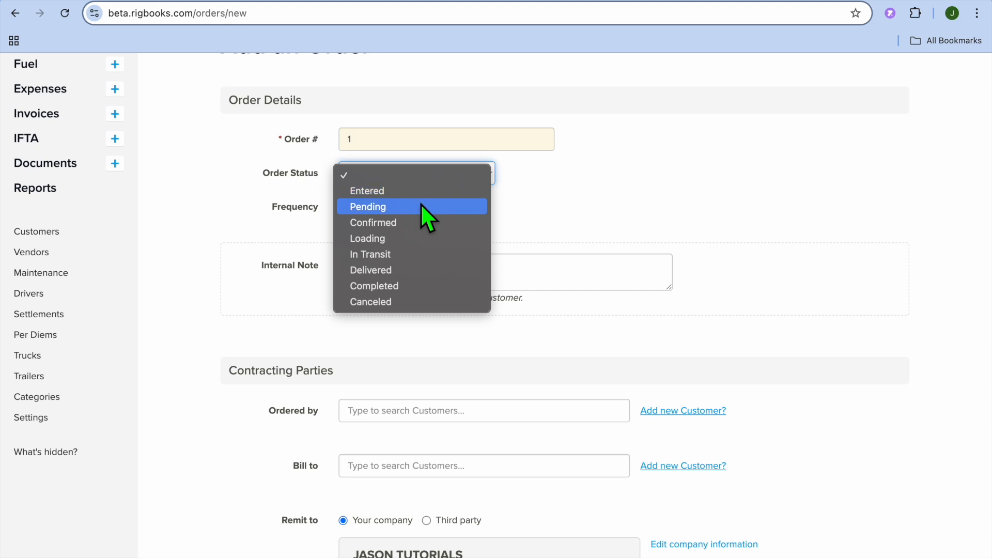
click(401, 238)
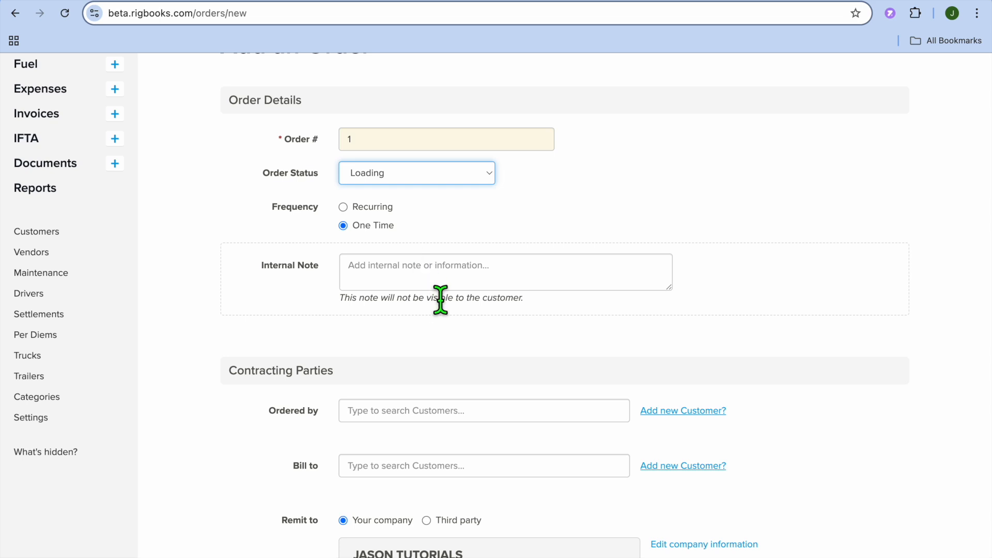
Add a new customer as the ordering party using the saved contact details, and decline saving the address in the browser.
scroll(441, 298, down, 3)
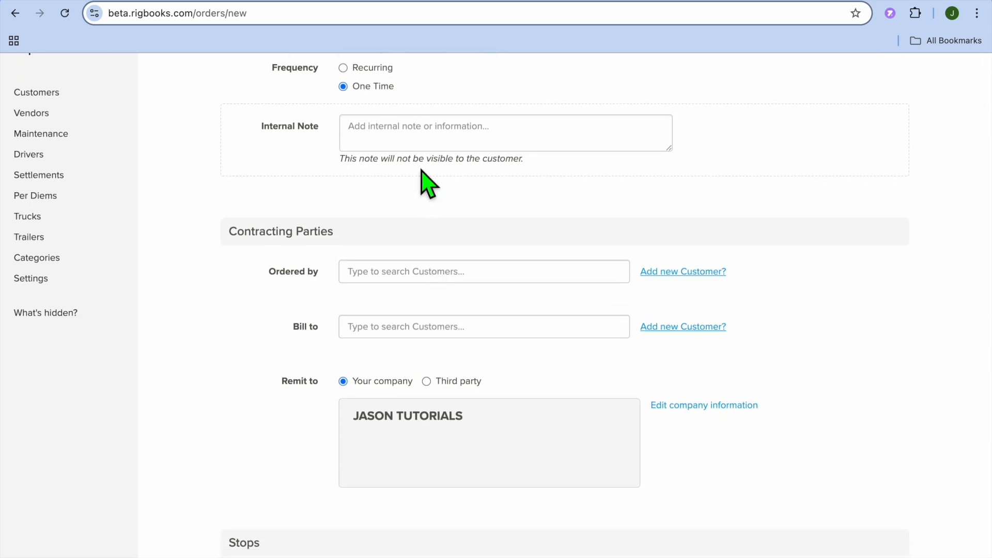
scroll(429, 231, down, 2)
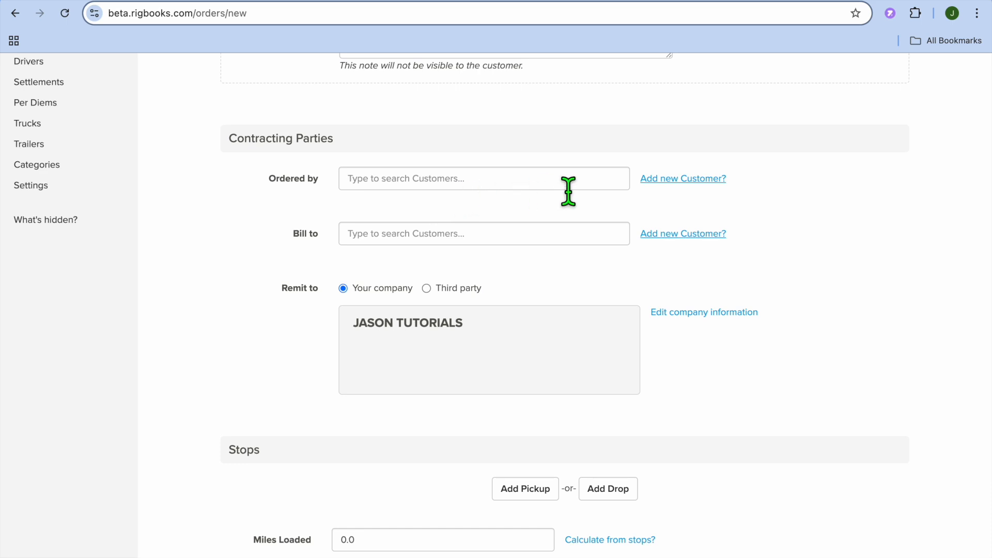
click(683, 181)
click(443, 244)
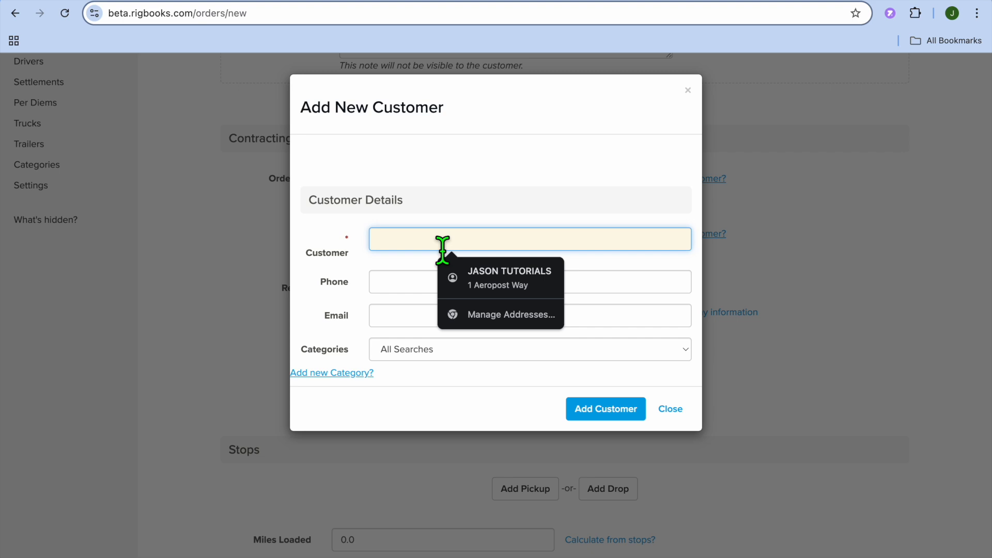
click(493, 285)
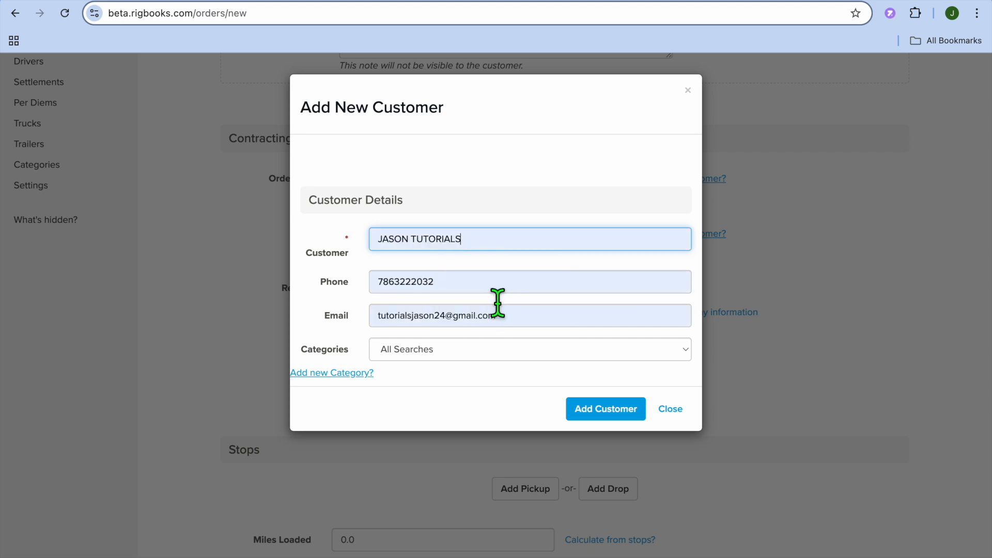
click(605, 410)
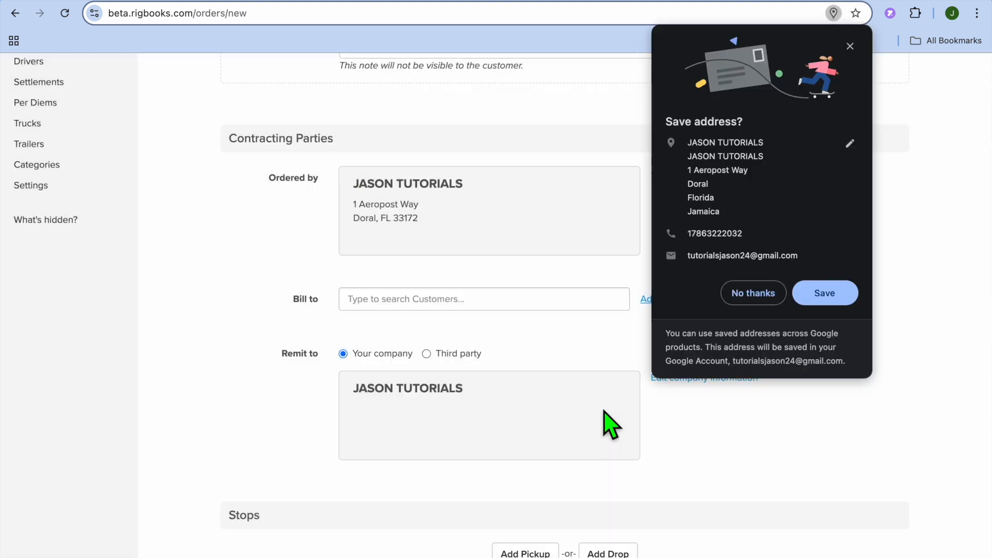
click(766, 293)
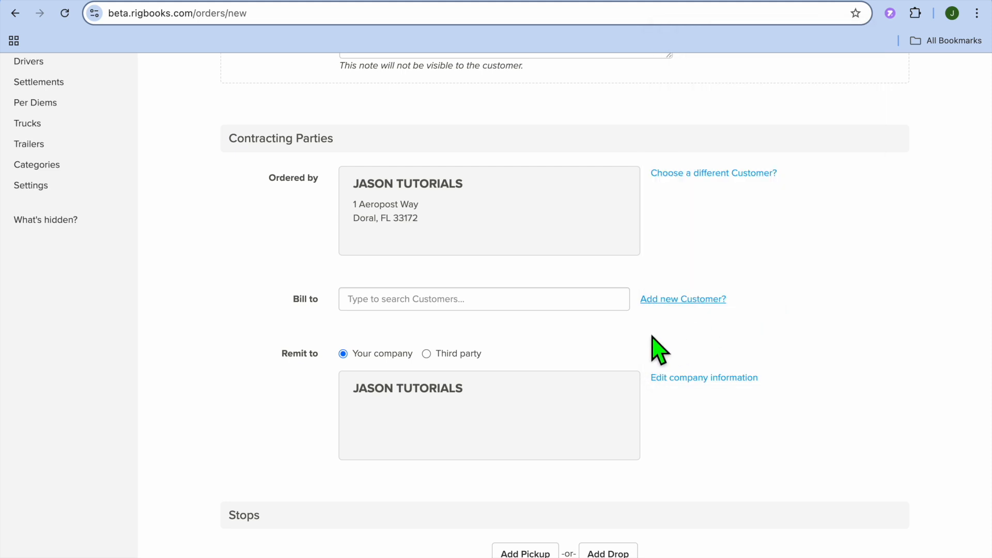
Choose the newly added customer as the order's Bill to party.
scroll(653, 341, down, 5)
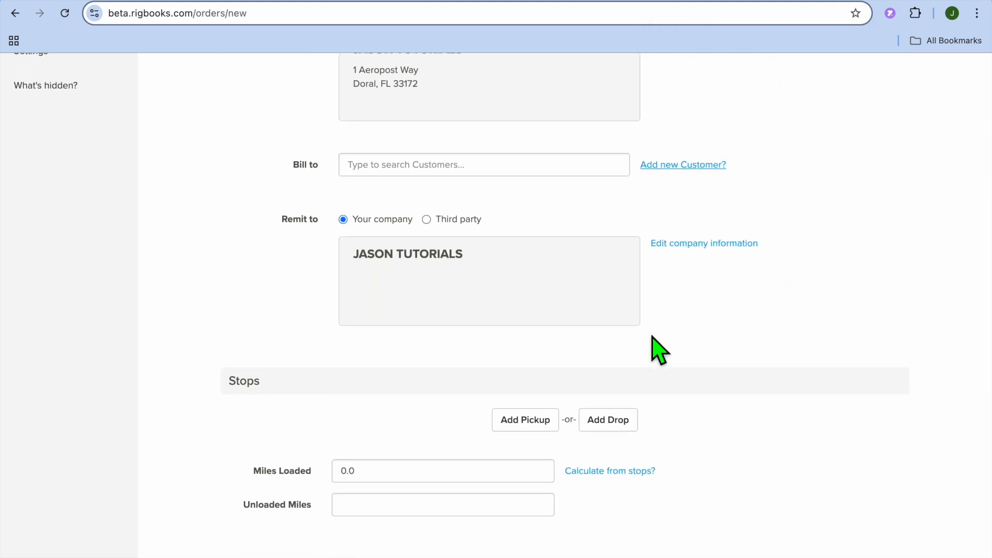
click(486, 178)
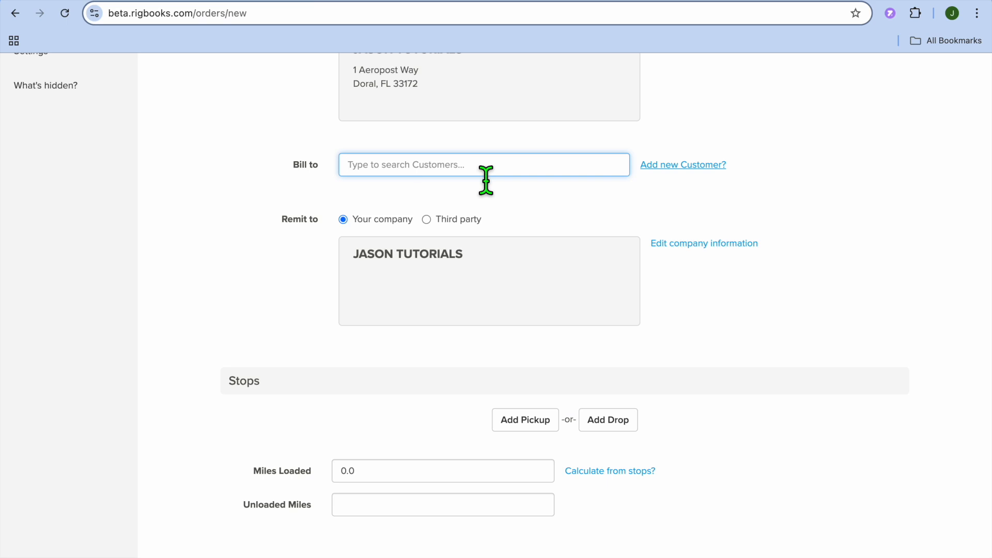
text(j)
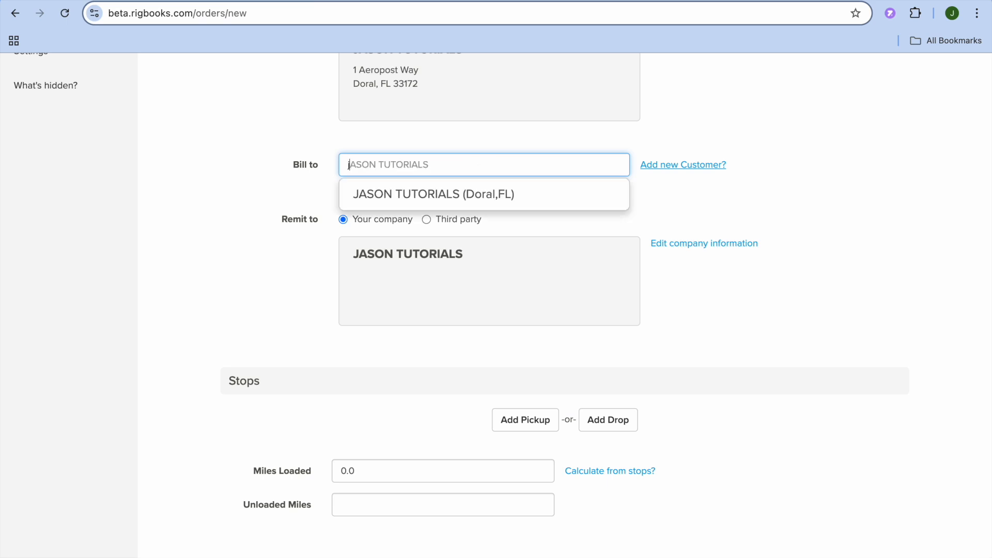
click(483, 193)
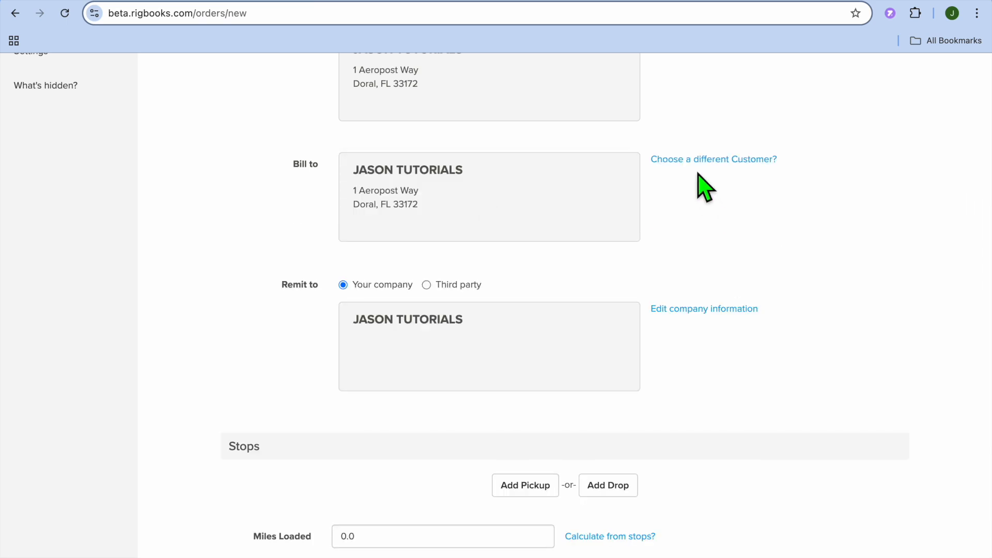
Set the category of the order's first charge to Loading under Rates & Charges.
scroll(720, 221, down, 4)
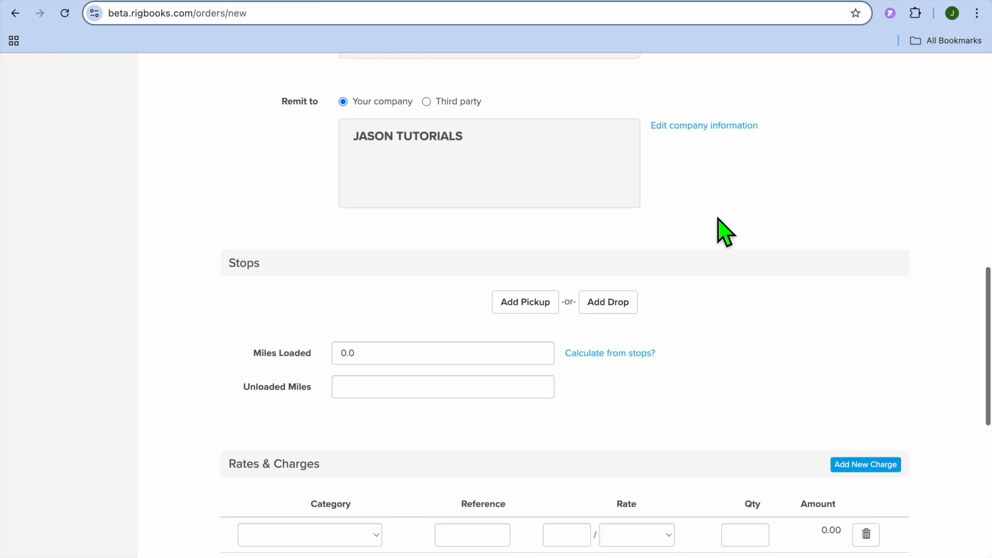
scroll(720, 221, down, 3)
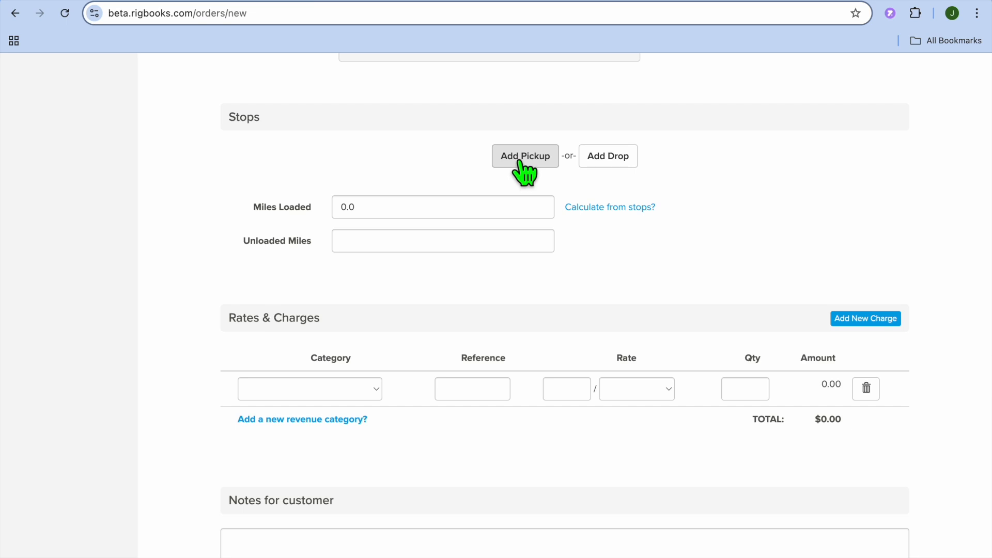
scroll(621, 176, down, 2)
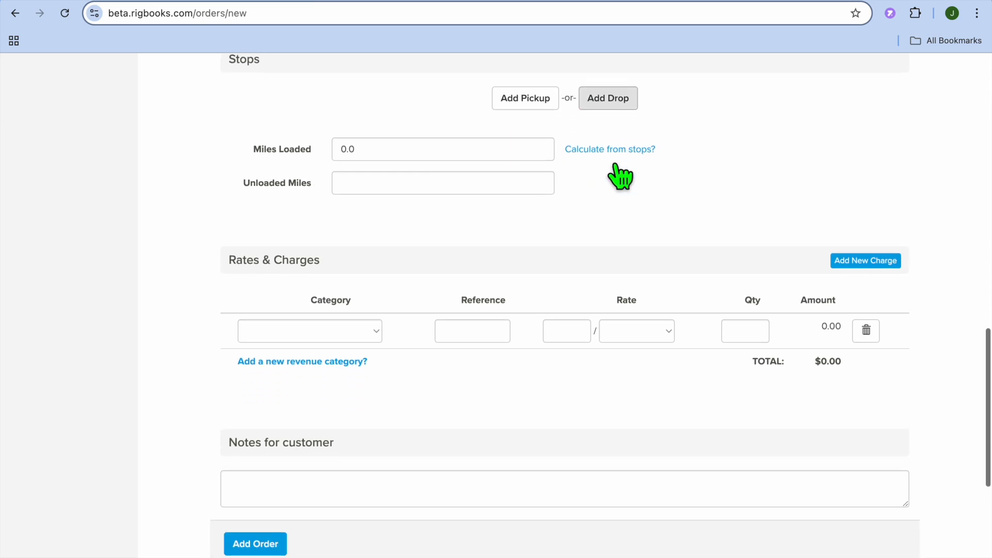
click(473, 139)
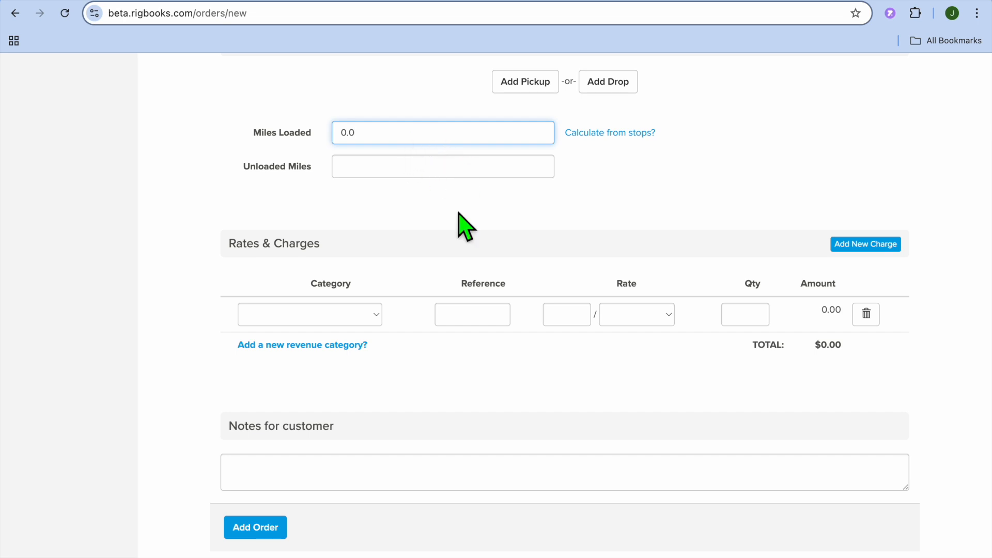
scroll(460, 230, down, 4)
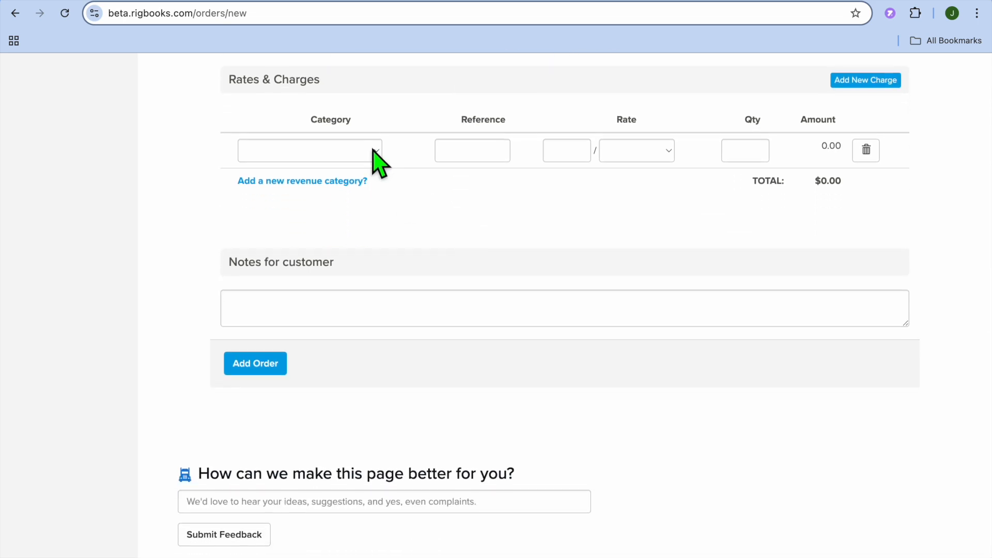
click(375, 159)
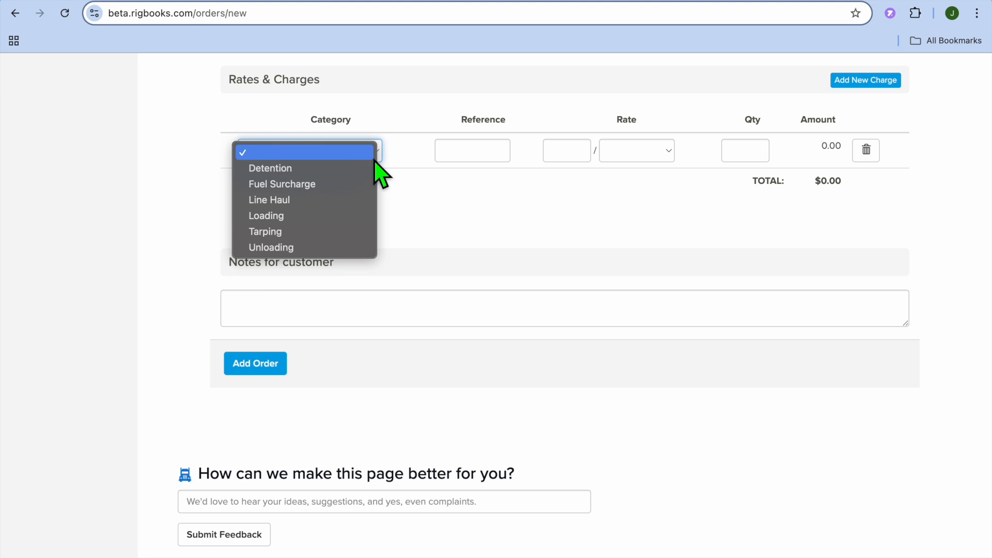
click(296, 214)
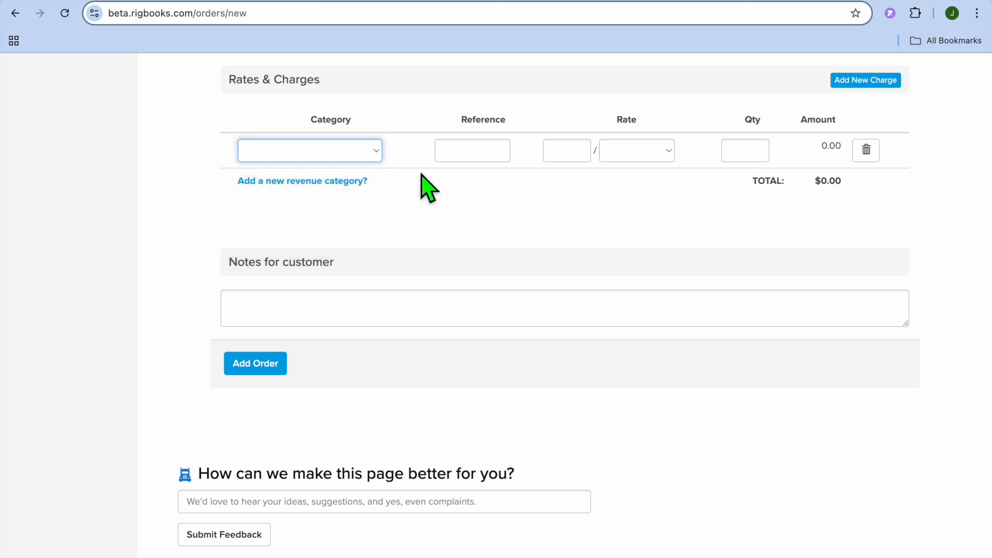
click(477, 161)
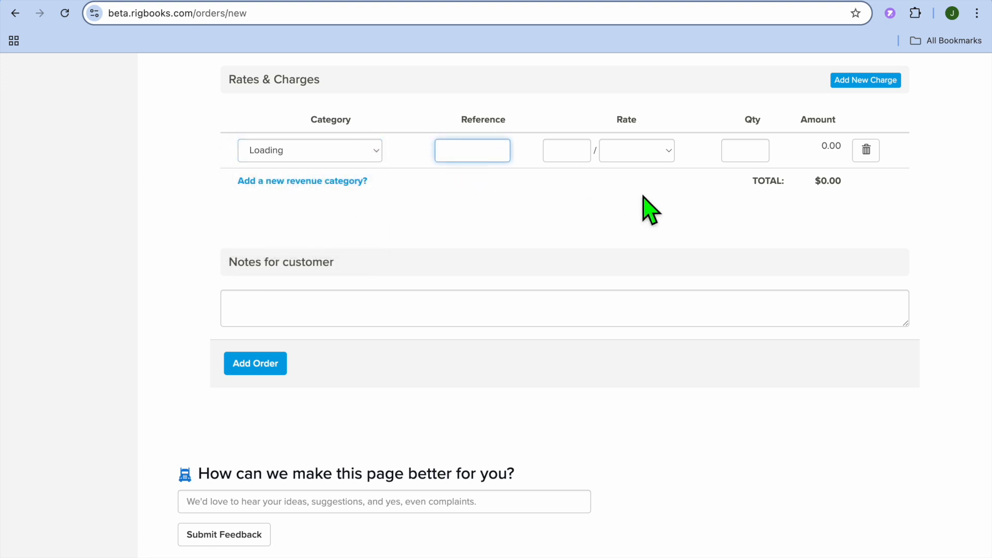
Set the Loading charge's rate to 2 per Mile with a quantity of 100.
click(665, 155)
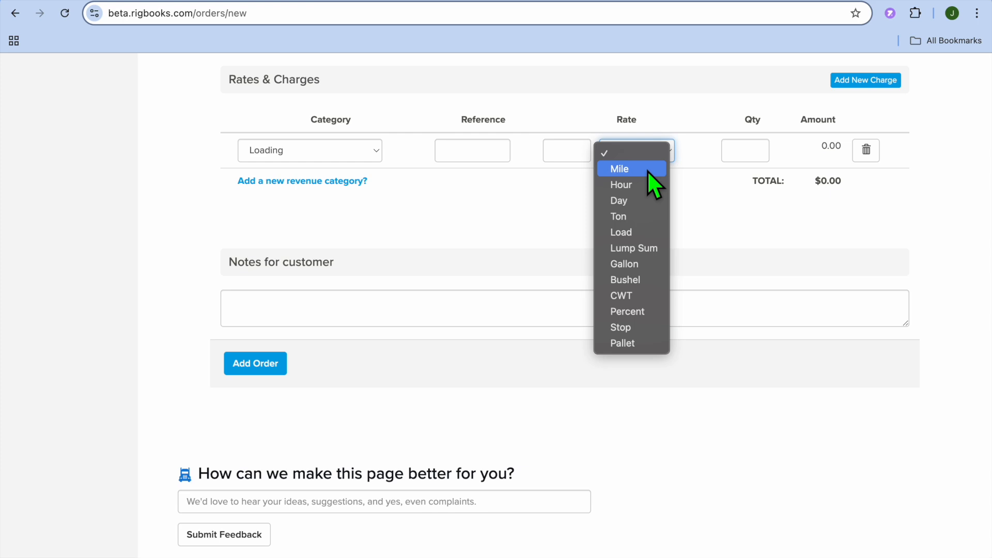
click(648, 170)
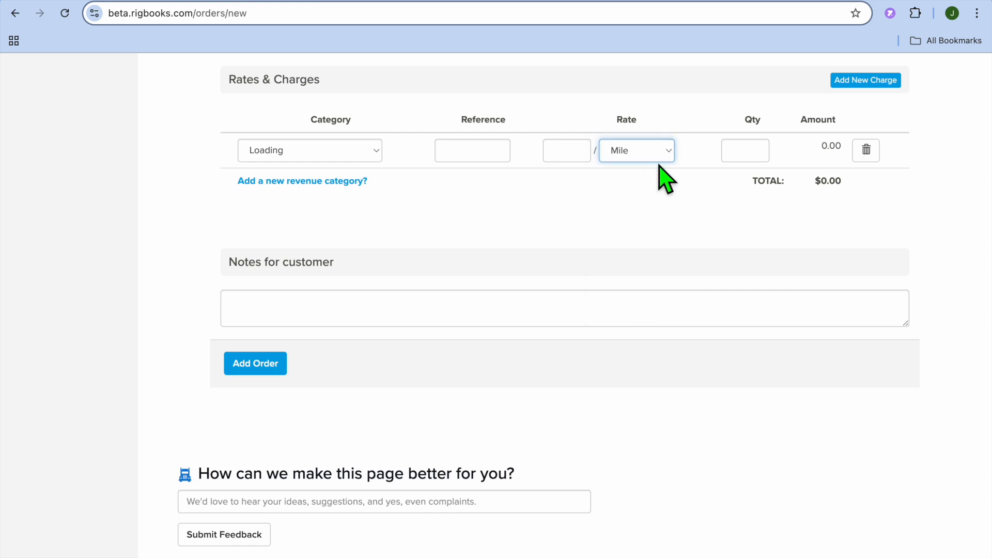
click(742, 168)
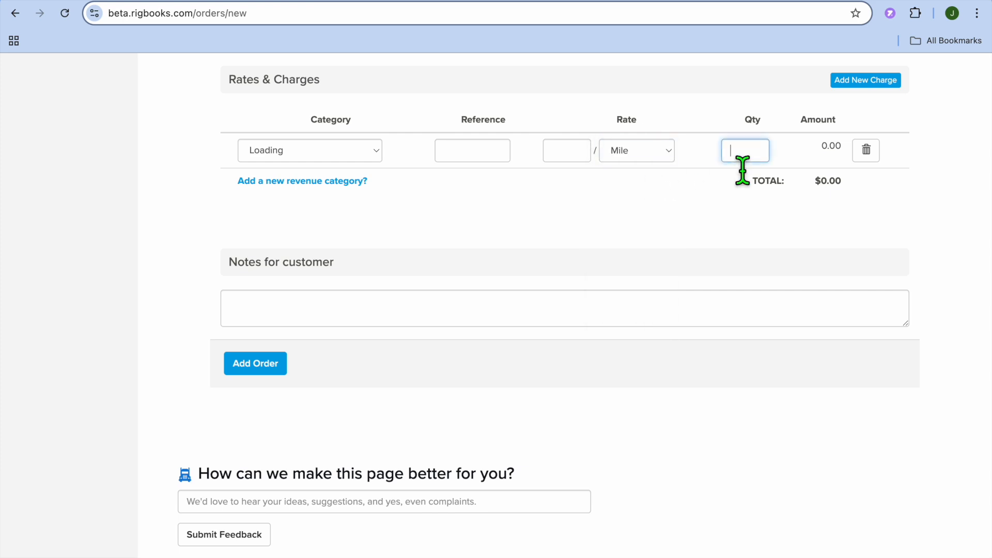
text(00)
click(704, 220)
click(565, 155)
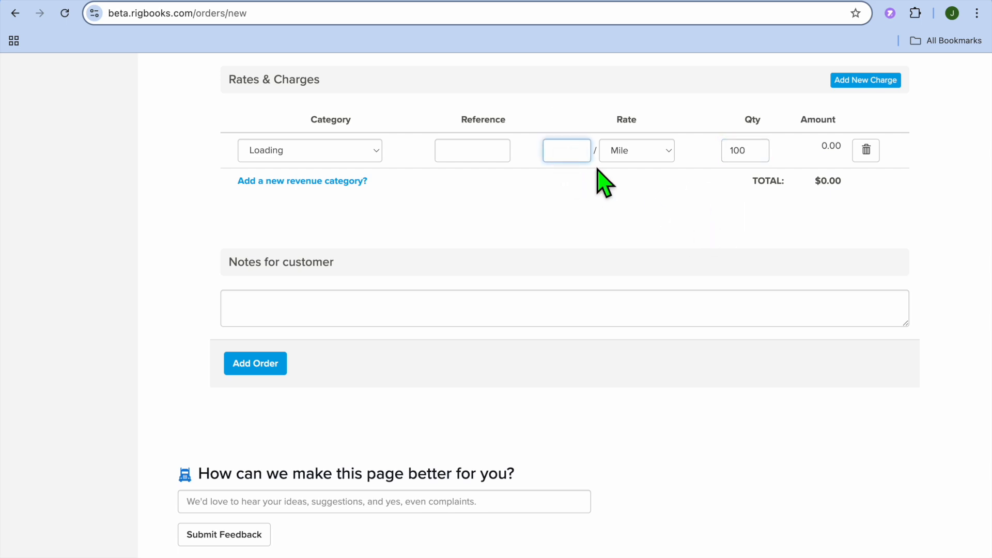
text(2)
click(610, 211)
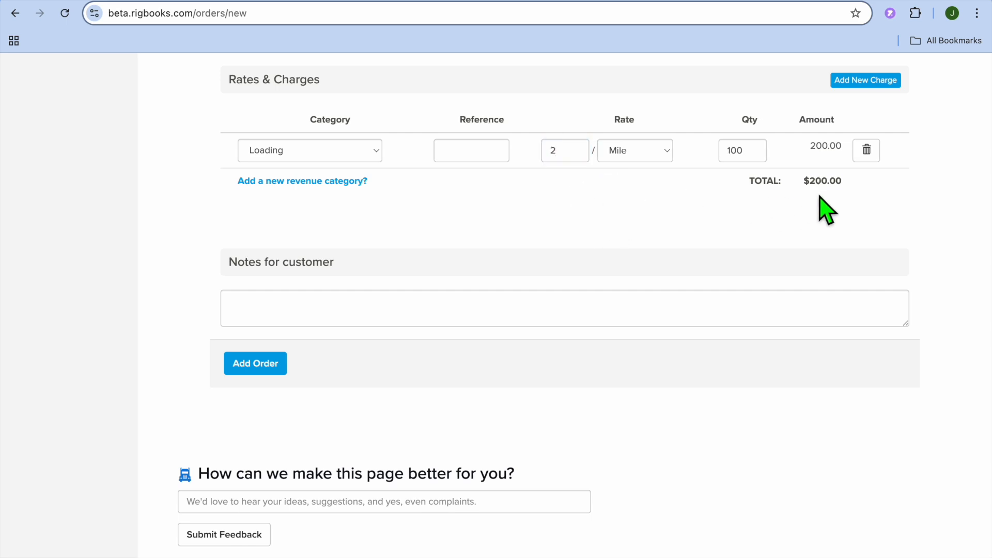
Add the completed order without a customer note.
scroll(559, 226, down, 1)
scroll(560, 225, down, 1)
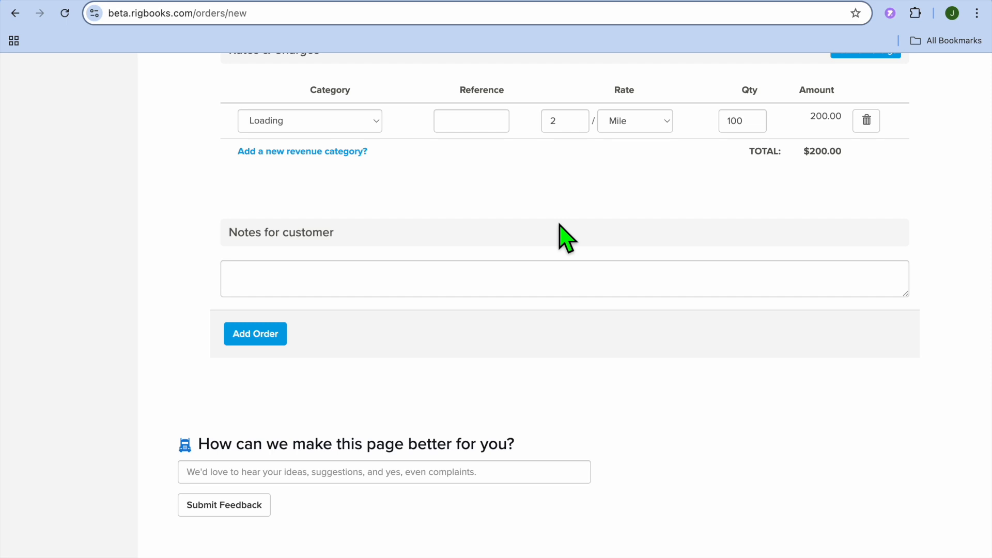
scroll(560, 225, down, 5)
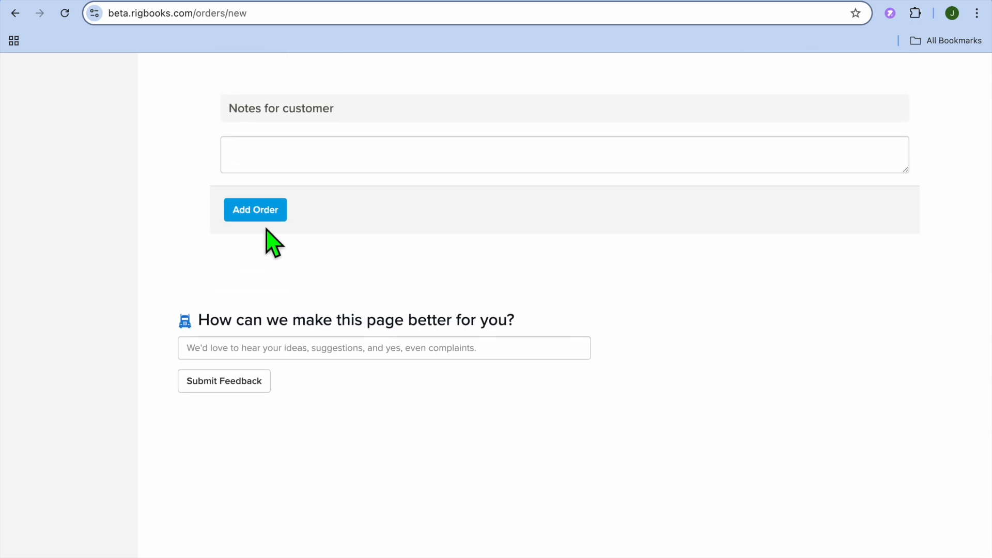
click(261, 213)
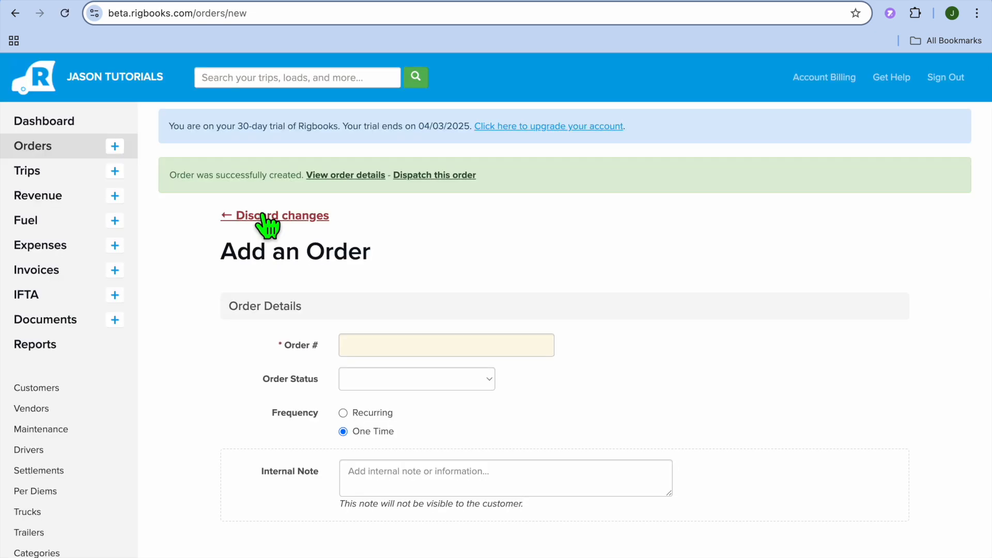
Dispatch the newly created order to a new trip form and examine its rig, mileage, status and revenue sections.
scroll(406, 294, down, 8)
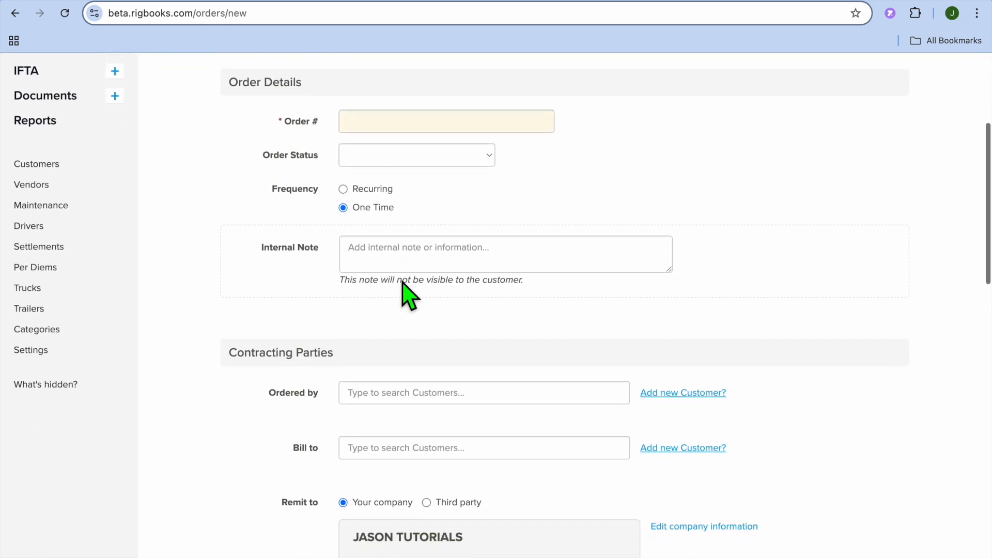
scroll(403, 283, up, 8)
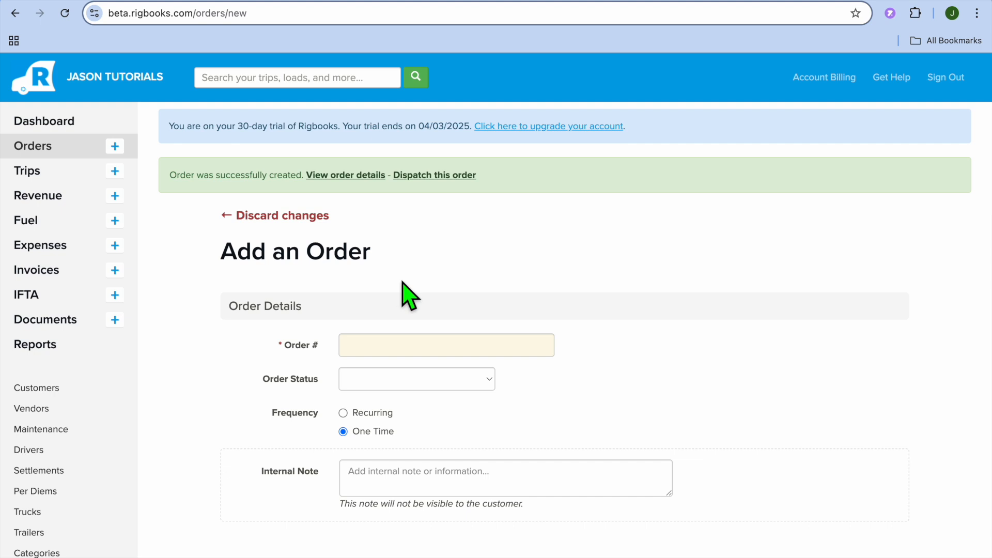
scroll(407, 296, down, 1)
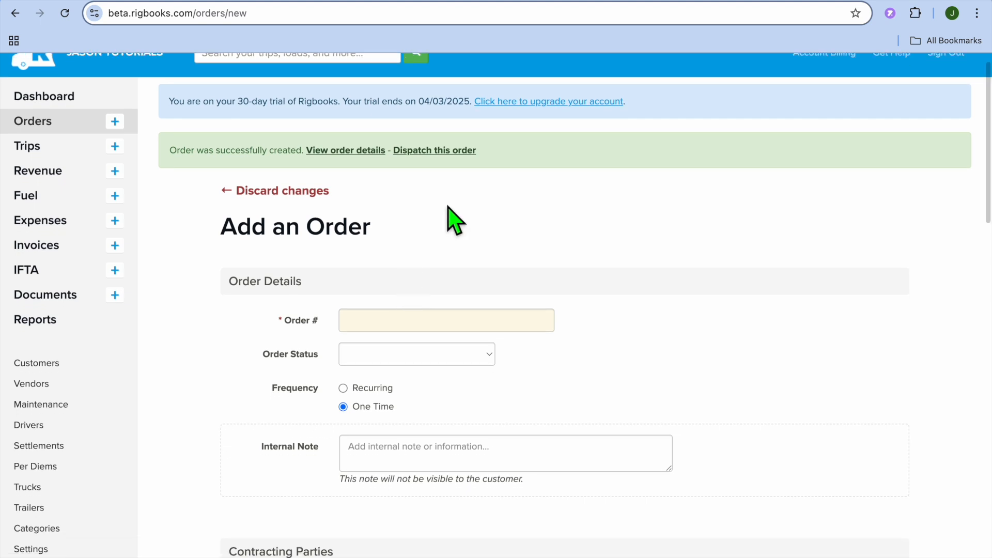
click(453, 151)
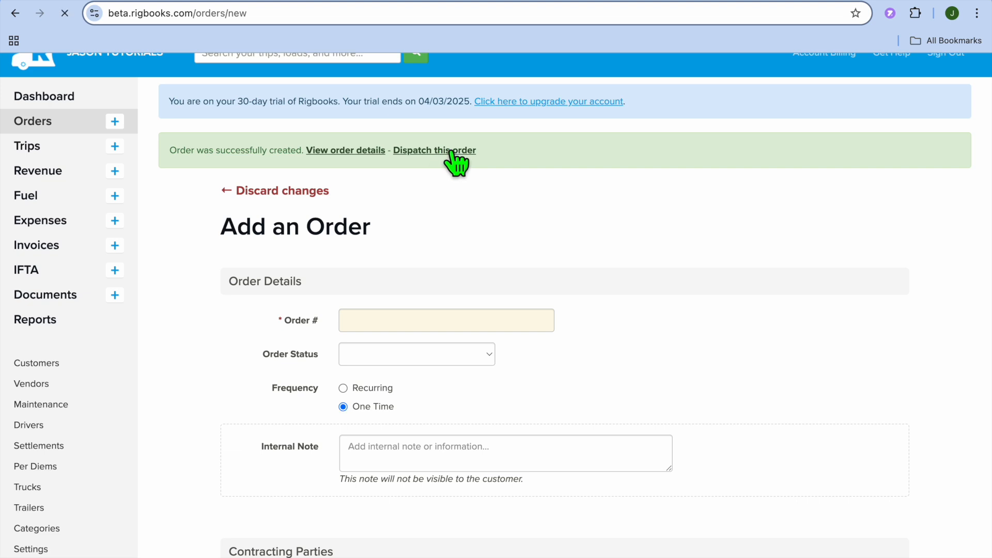
scroll(473, 264, down, 1)
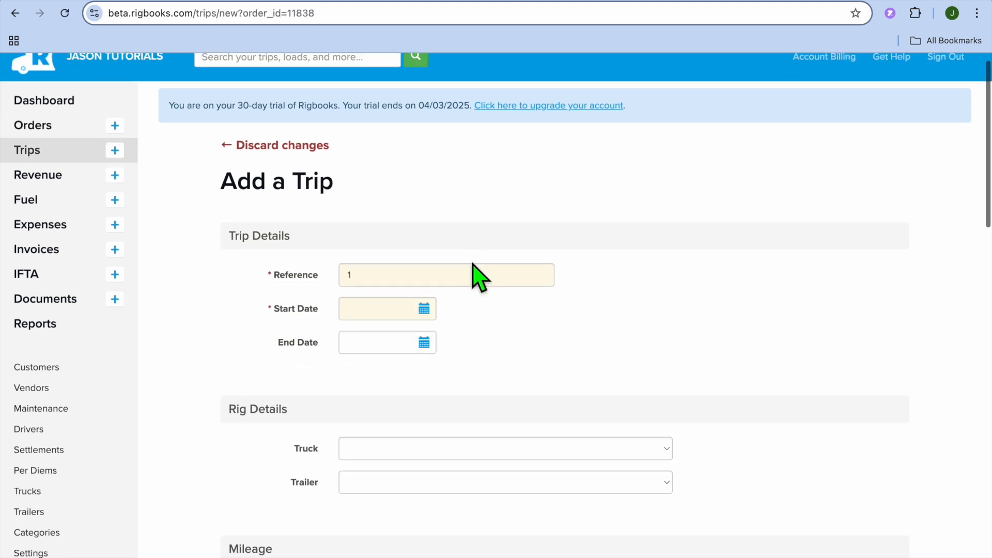
scroll(480, 277, down, 5)
scroll(480, 278, down, 6)
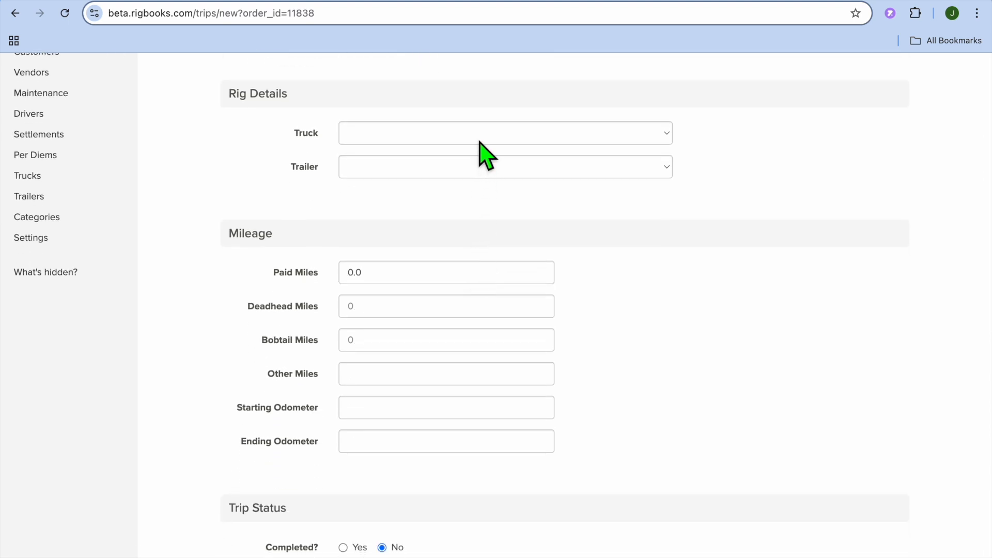
scroll(476, 249, down, 10)
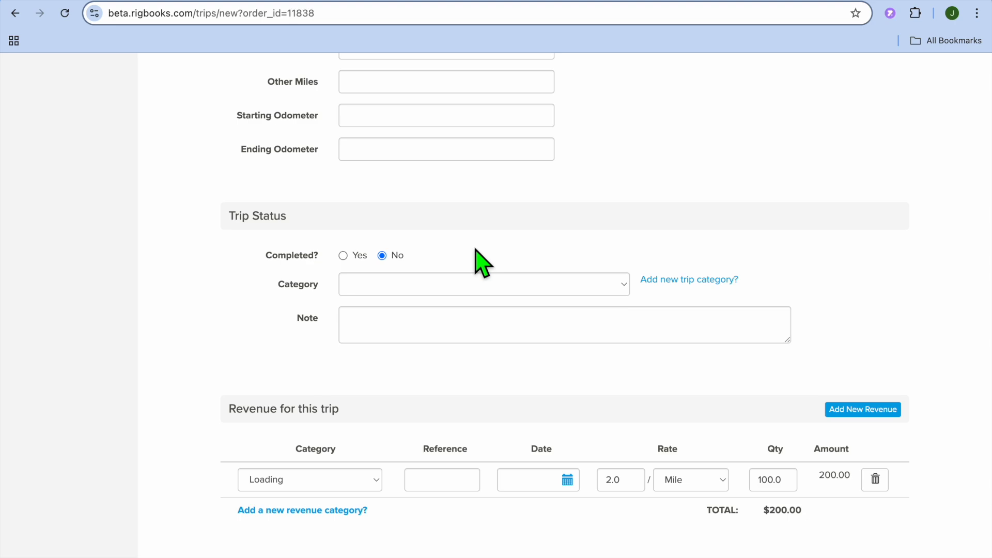
scroll(475, 249, up, 15)
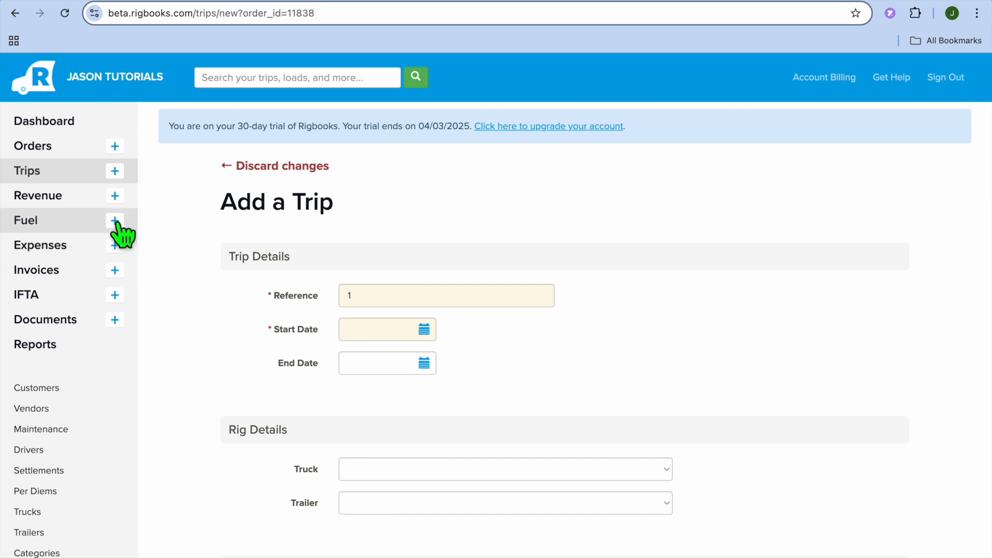
Open a new revenue entry and examine the available revenue categories.
click(53, 203)
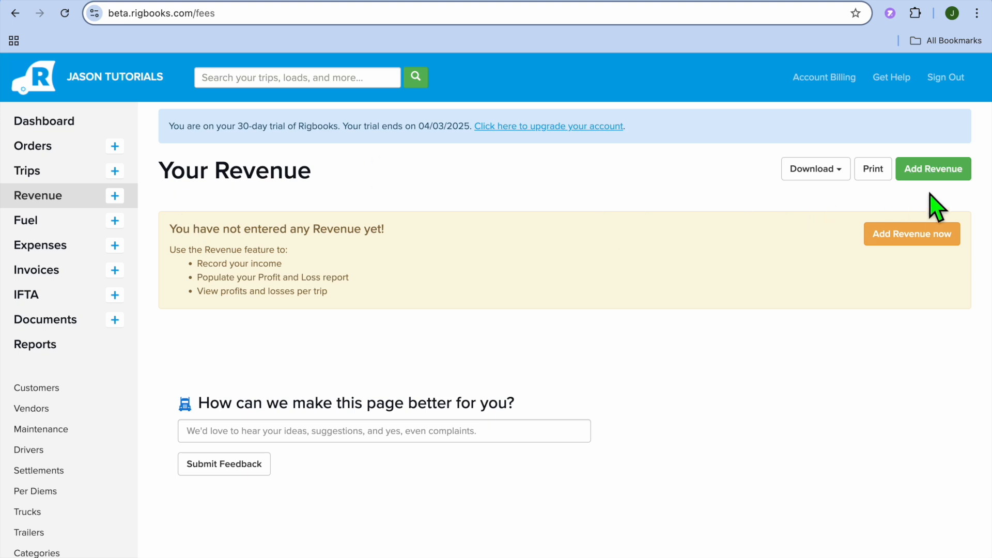
click(923, 170)
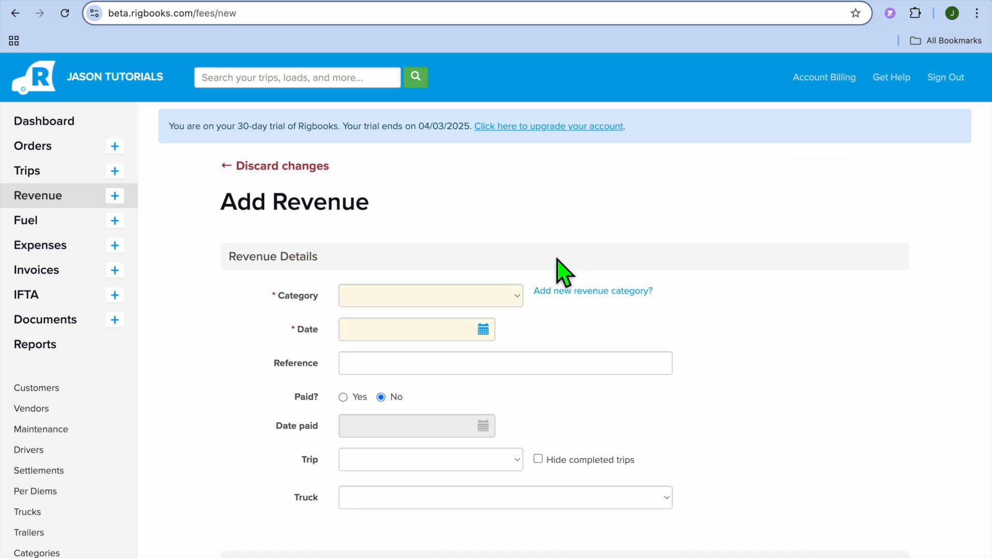
scroll(559, 260, down, 4)
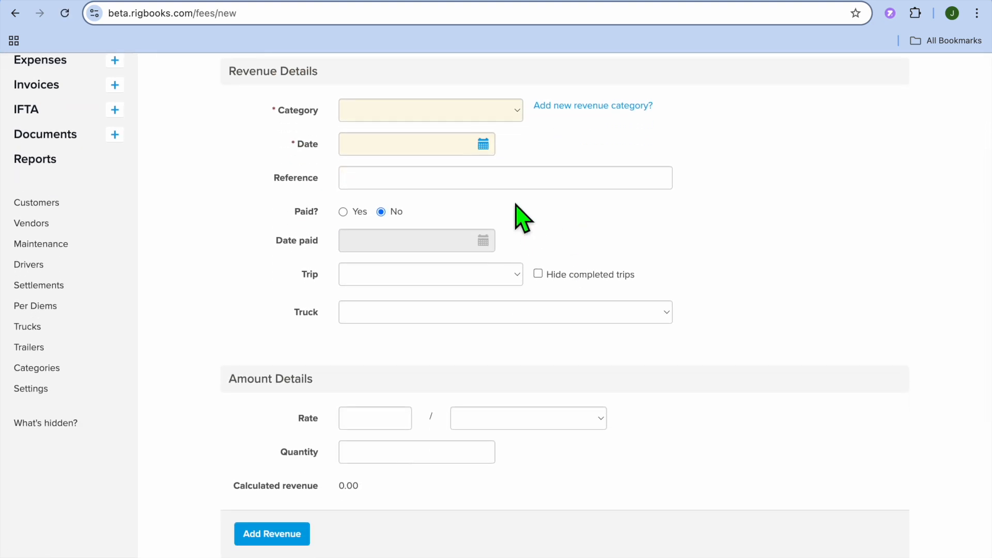
scroll(498, 108, down, 1)
scroll(498, 109, up, 1)
click(497, 102)
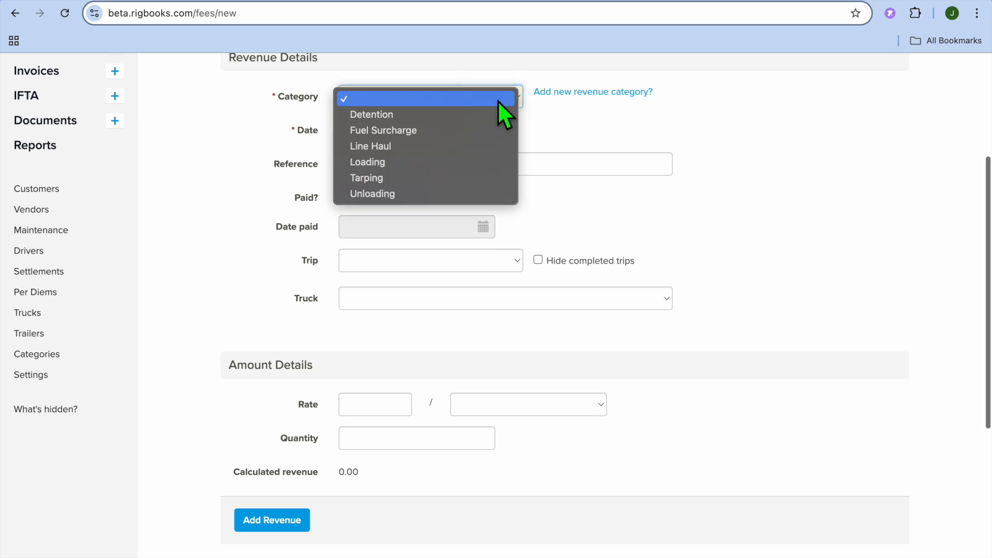
click(498, 101)
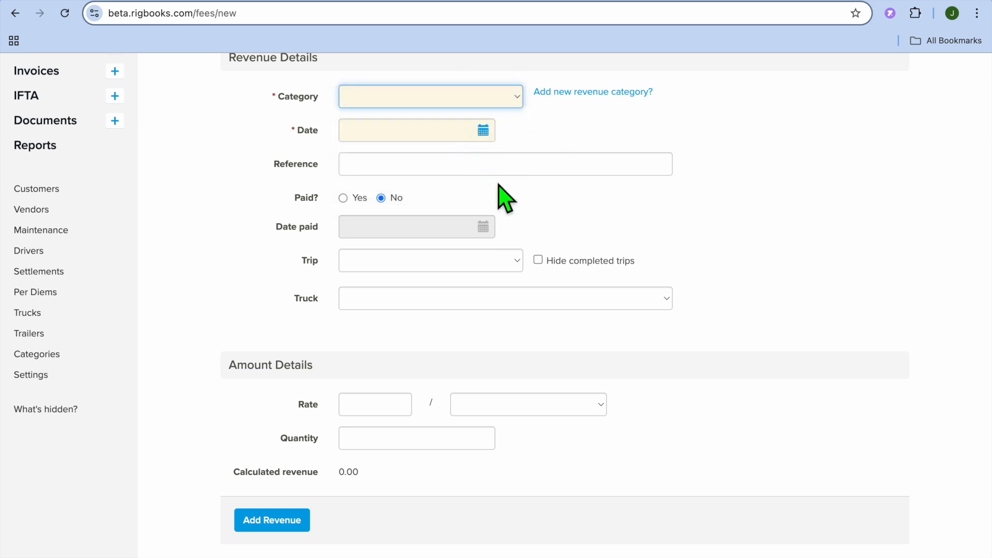
Examine the revenue entry's paid status, trip choices and amount details.
scroll(507, 206, down, 2)
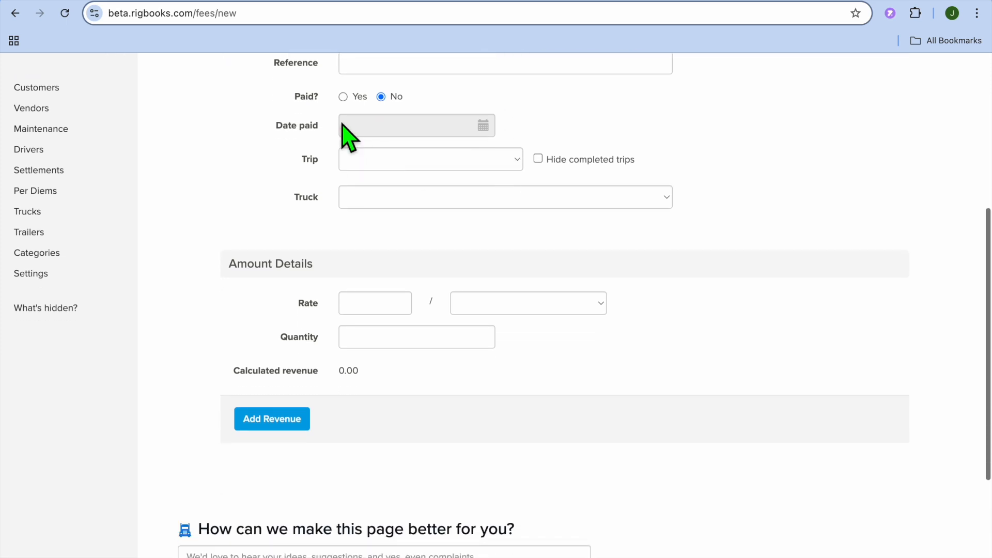
click(343, 98)
click(382, 97)
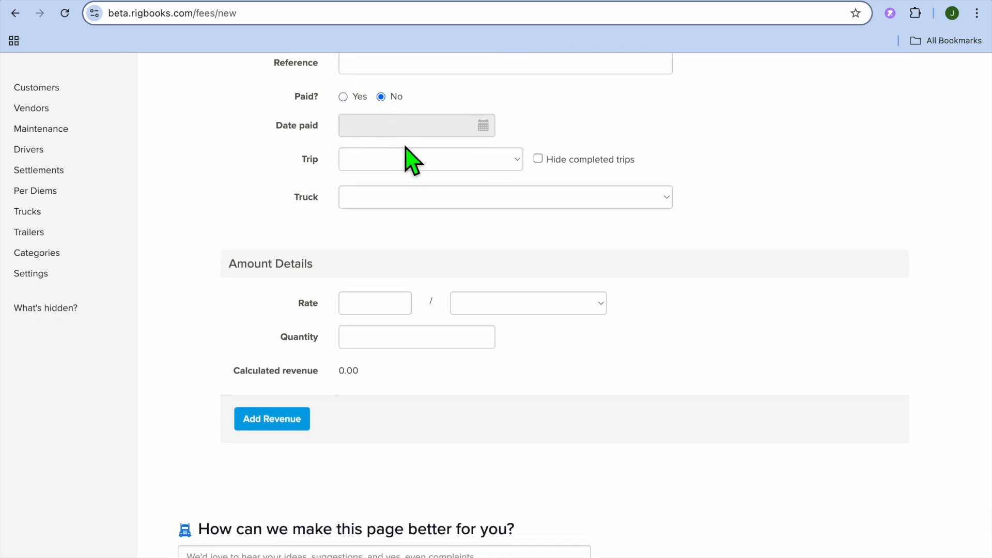
click(427, 164)
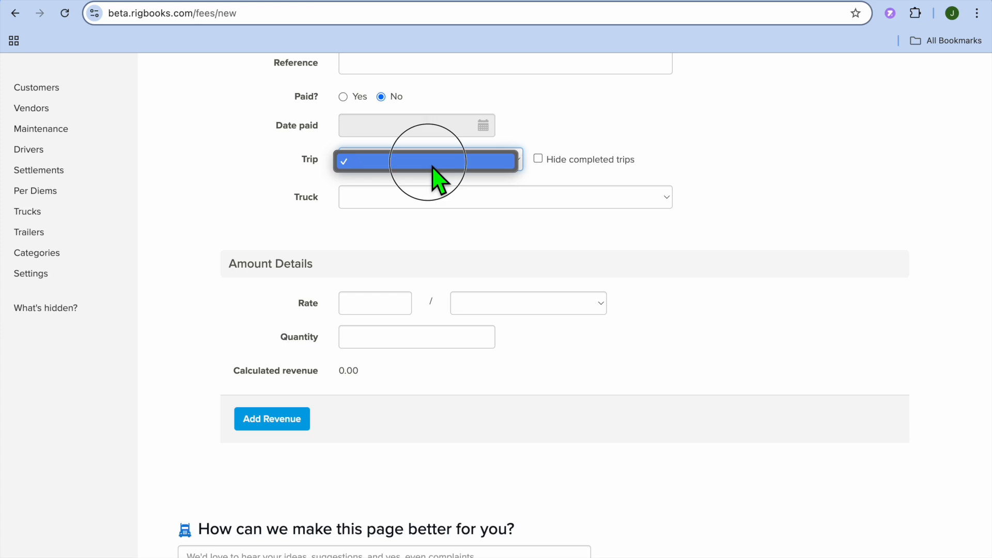
click(434, 166)
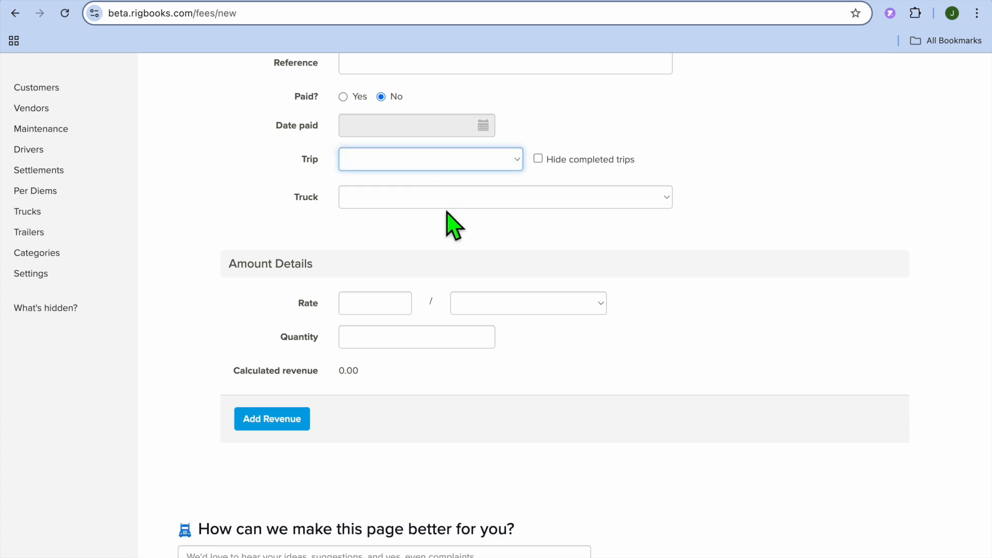
scroll(451, 227, down, 1)
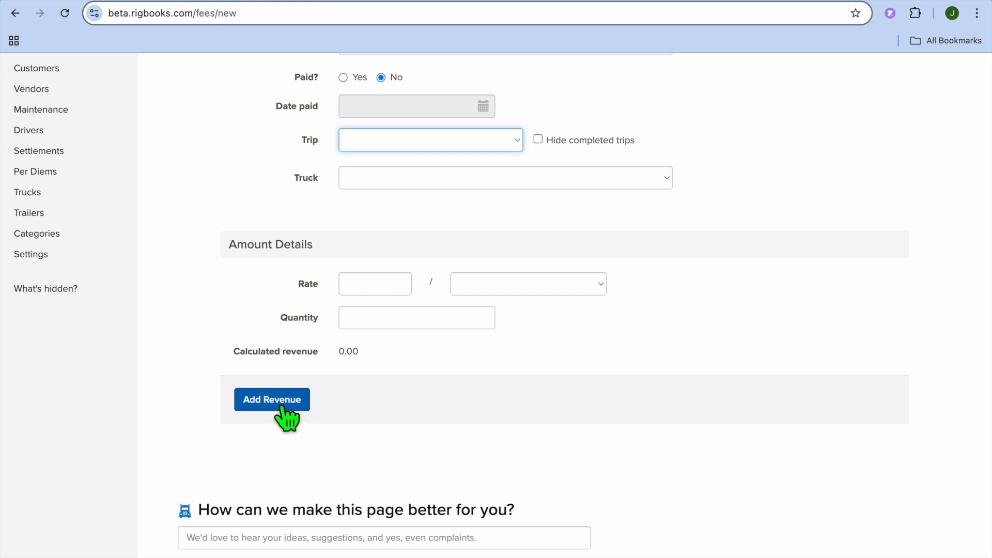
scroll(220, 299, up, 10)
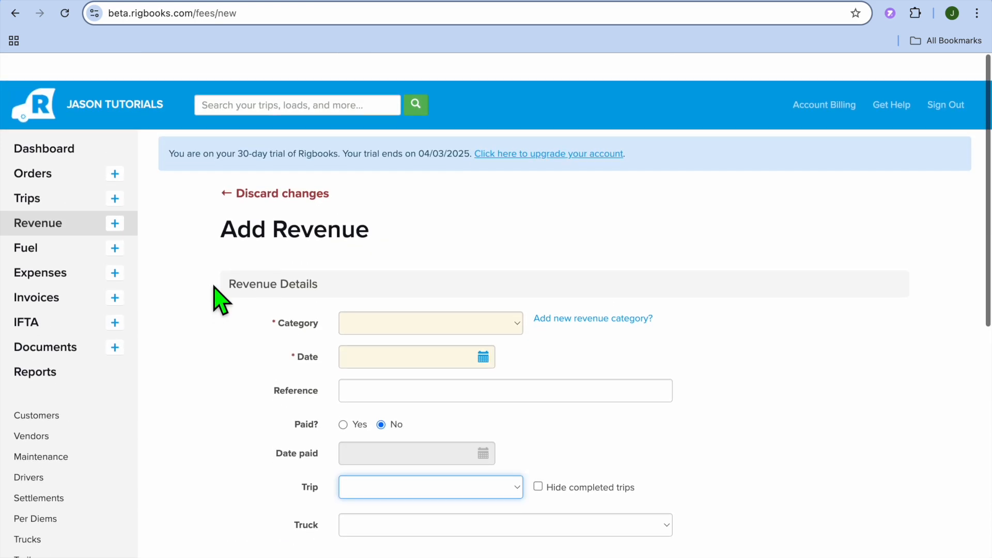
scroll(210, 295, down, 1)
Start a new fuel purchase and set its date to 03/04/2025.
click(63, 227)
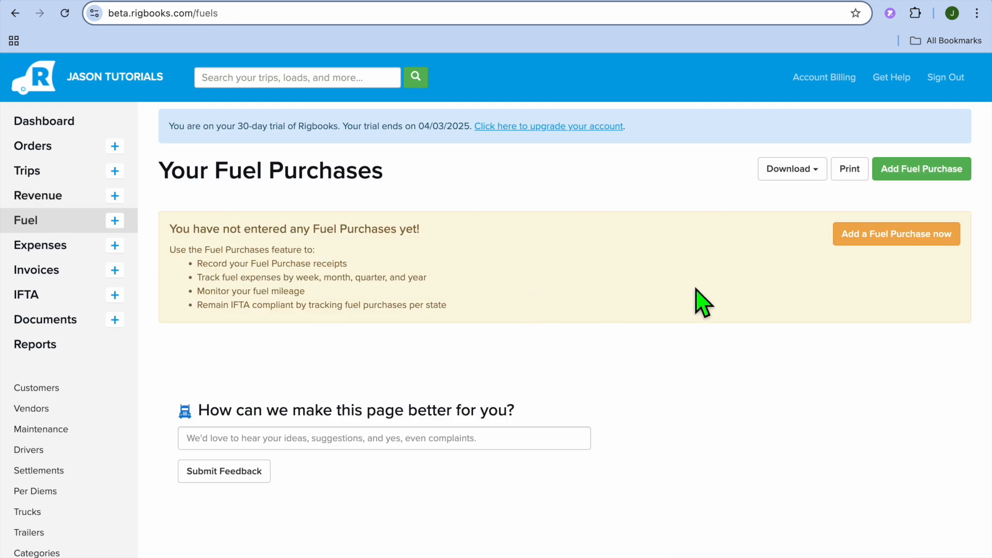
click(891, 176)
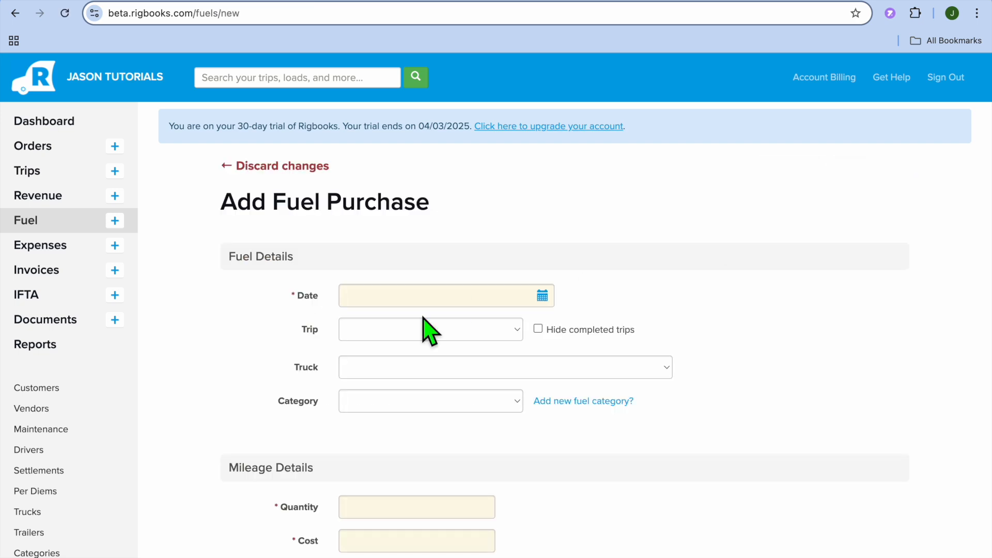
scroll(424, 330, down, 3)
click(552, 135)
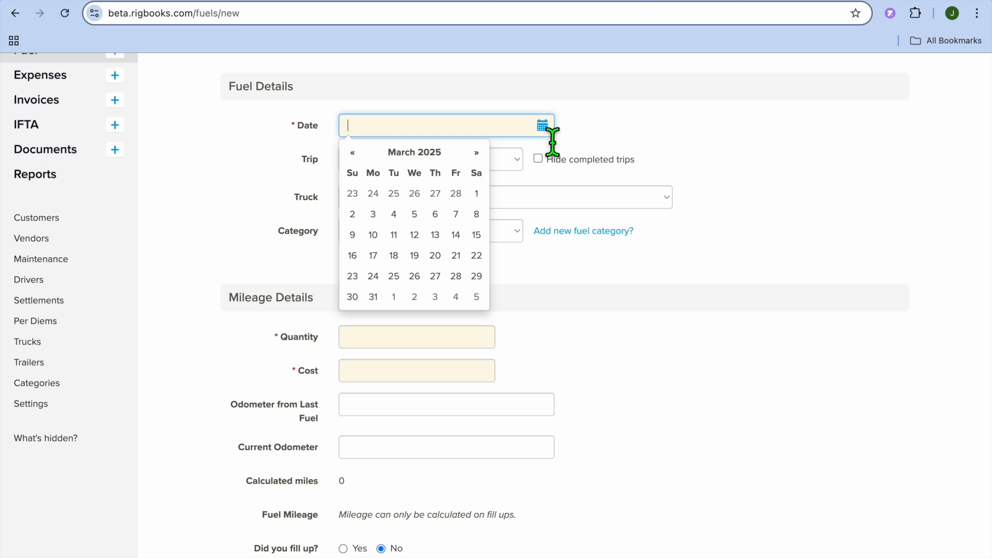
click(394, 214)
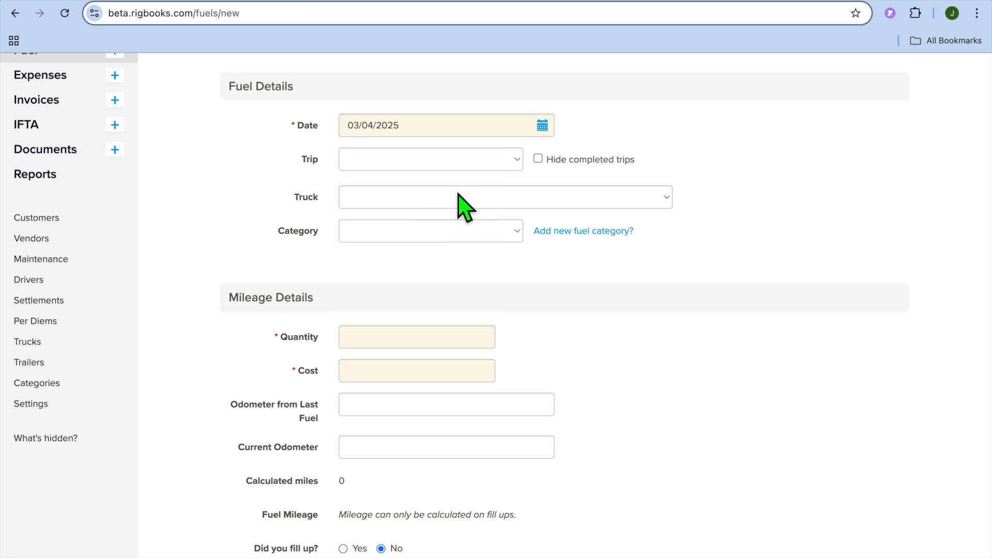
Check the fuel purchase's trip choices and select the 2020 International (0009) truck.
click(518, 166)
click(601, 165)
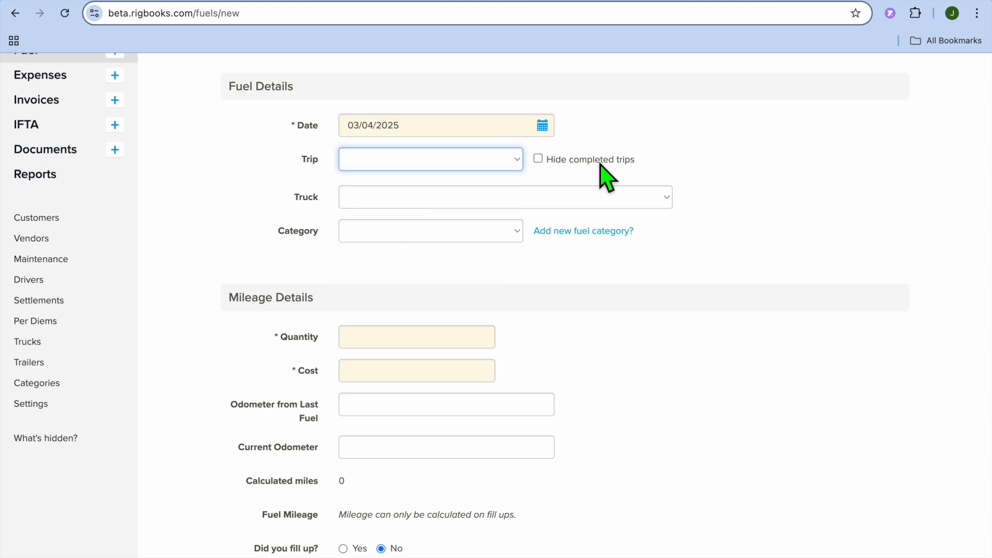
click(560, 201)
click(538, 220)
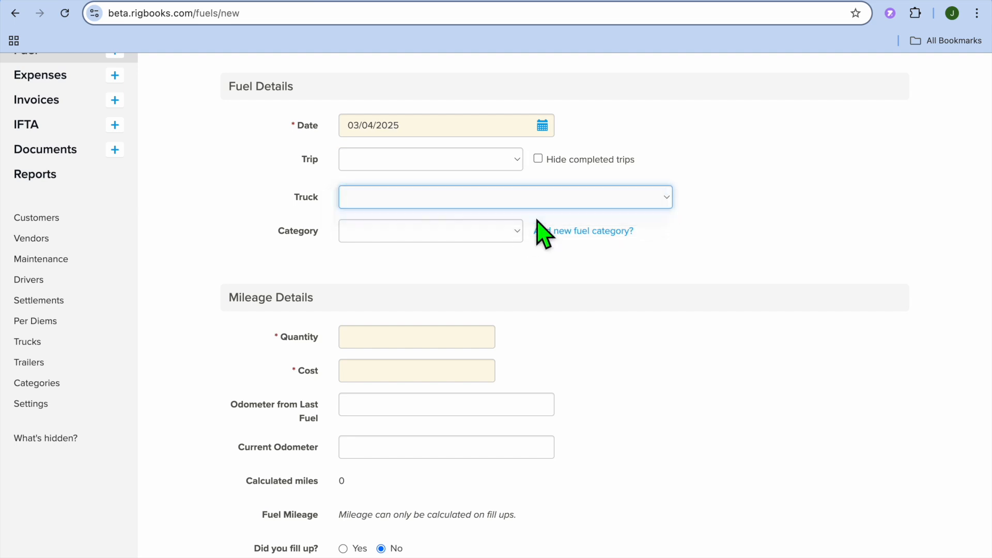
Set the fuel purchase's quantity to 1 gallon and its cost to 9.
scroll(538, 221, down, 3)
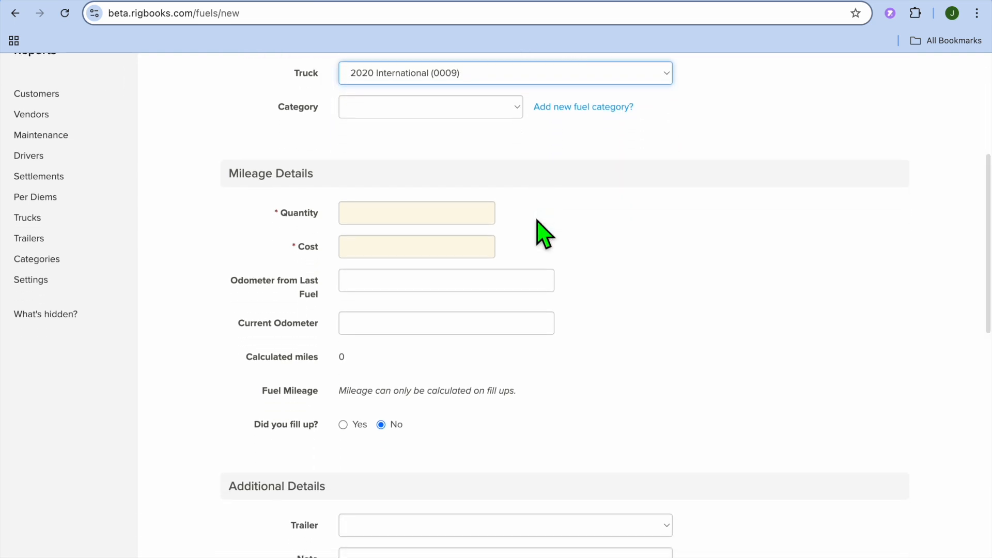
scroll(539, 222, down, 2)
click(434, 130)
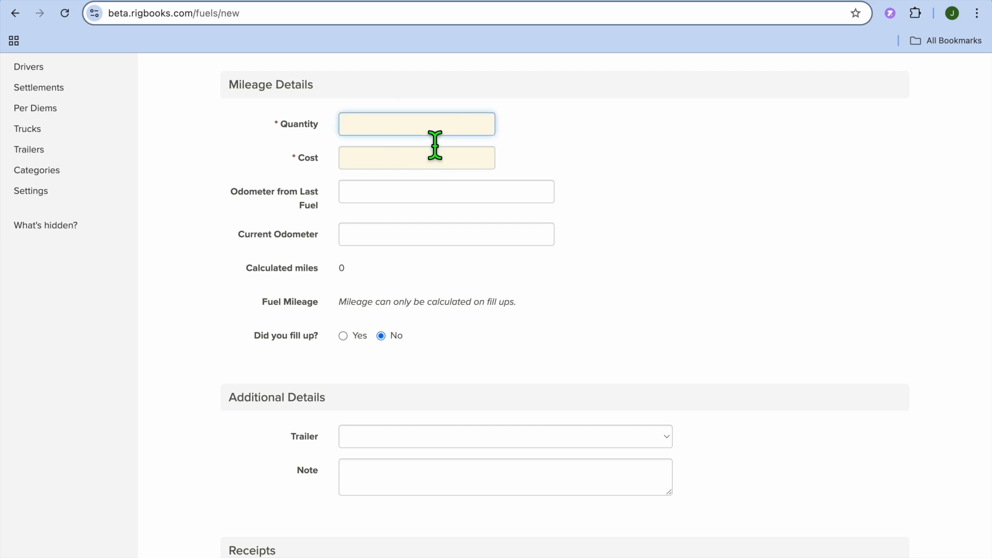
text(1 gallon)
click(443, 168)
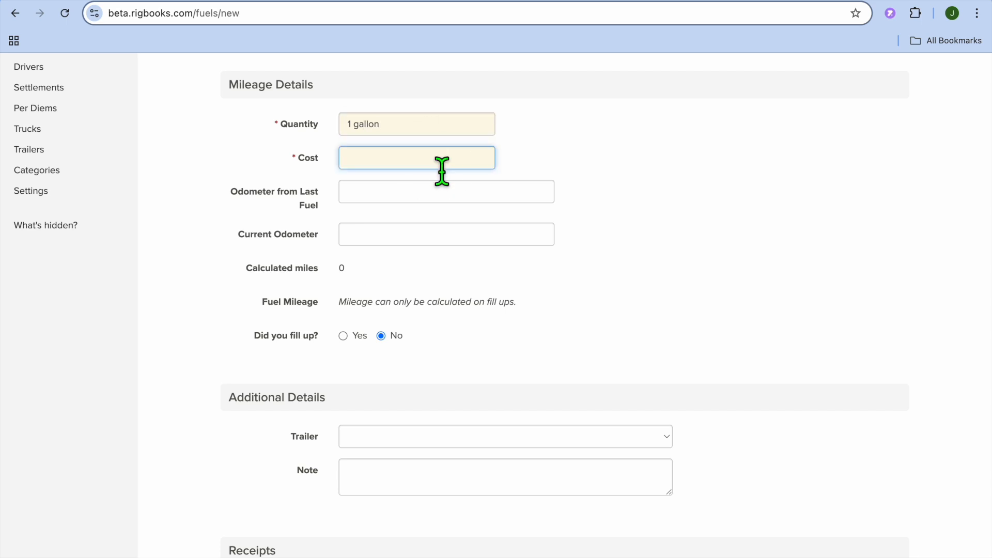
text(9)
Review the fuel purchase's odometer, fill-up, trailer, receipt and location fields.
scroll(448, 206, down, 1)
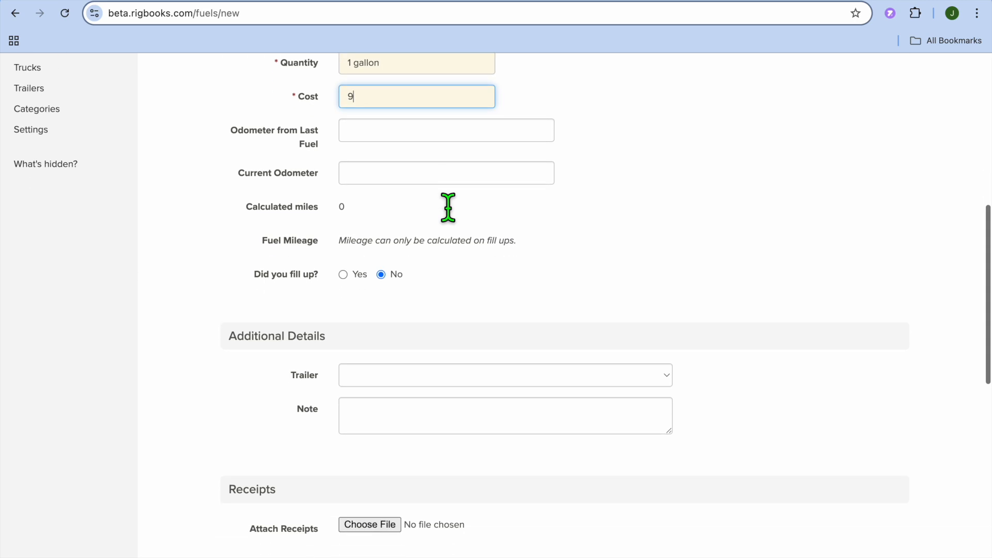
scroll(448, 207, down, 1)
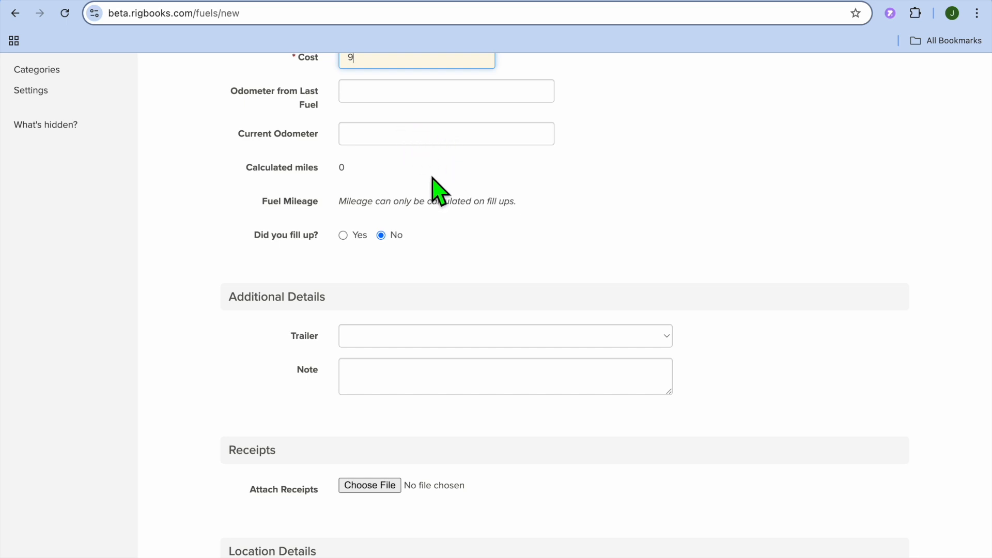
scroll(435, 179, down, 8)
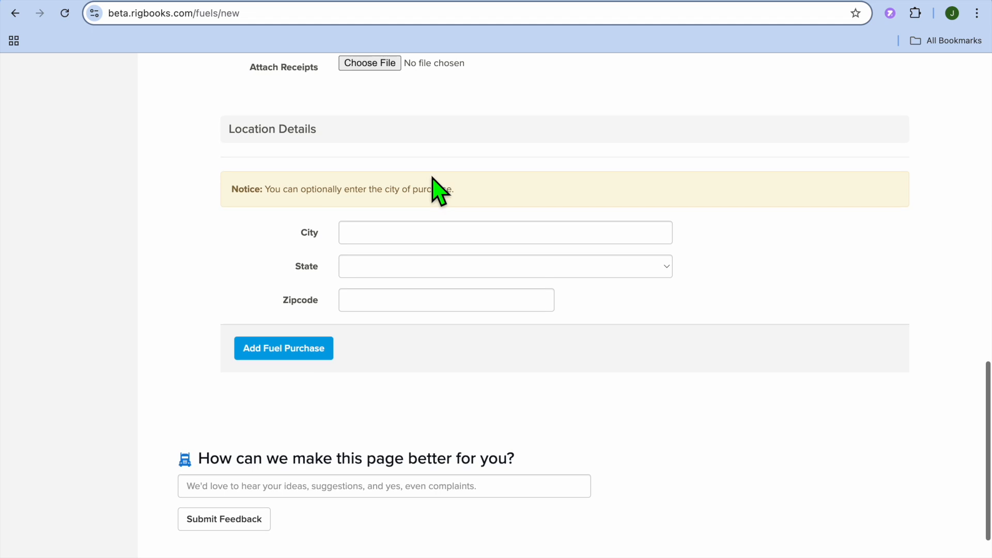
scroll(389, 107, up, 1)
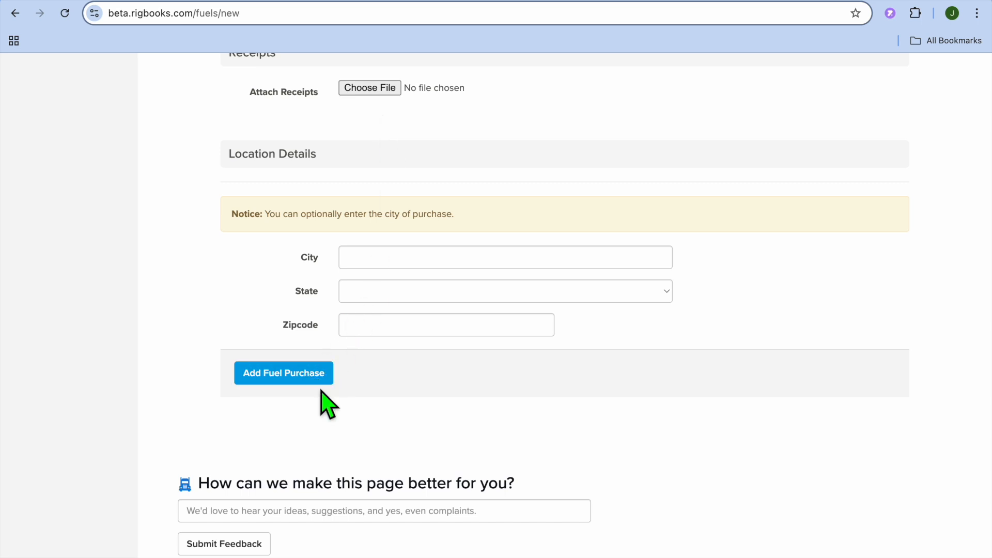
scroll(288, 320, up, 15)
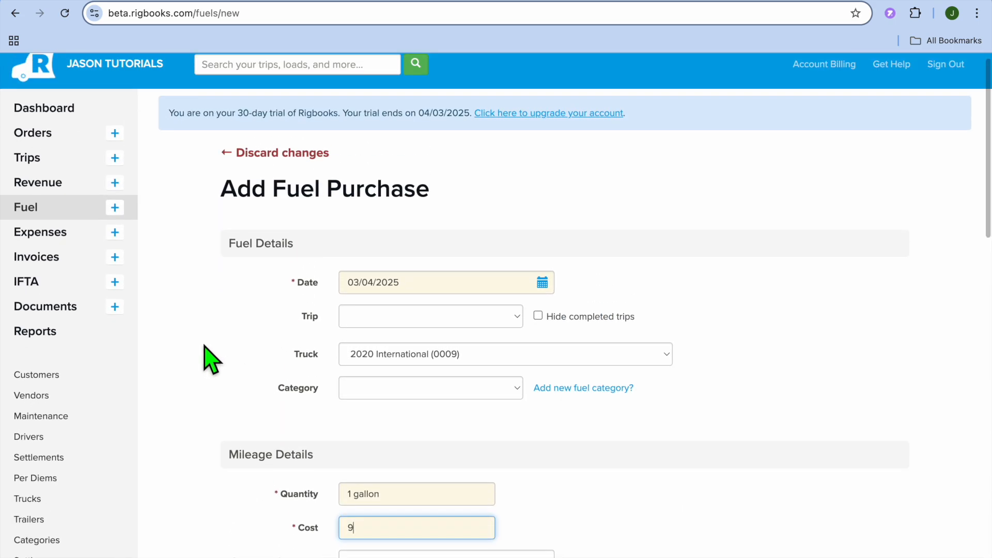
Open the list of all reports and examine the benefits described on the invoices page.
click(56, 355)
click(43, 339)
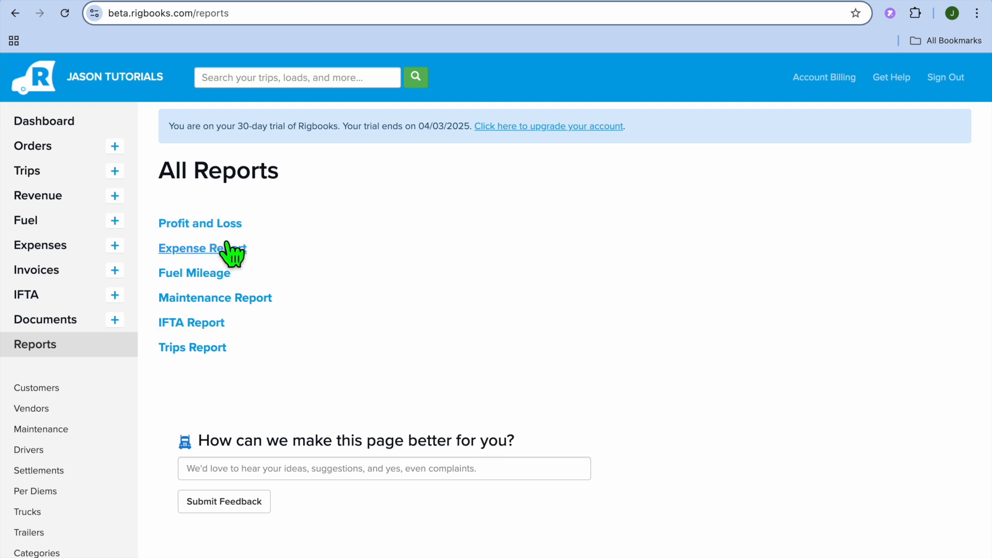
click(60, 276)
scroll(370, 299, down, 5)
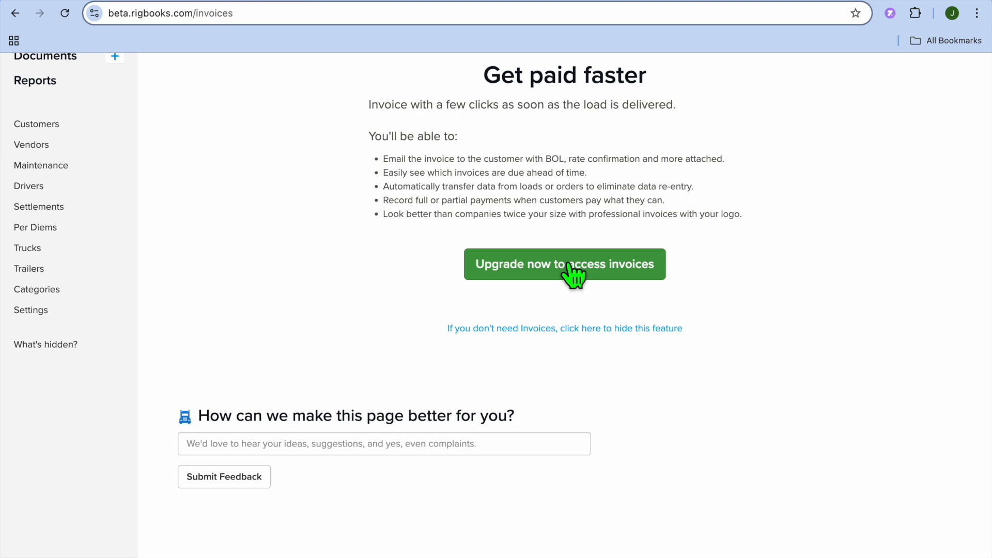
Open the new document upload form and look over the remaining account sections.
scroll(342, 228, up, 2)
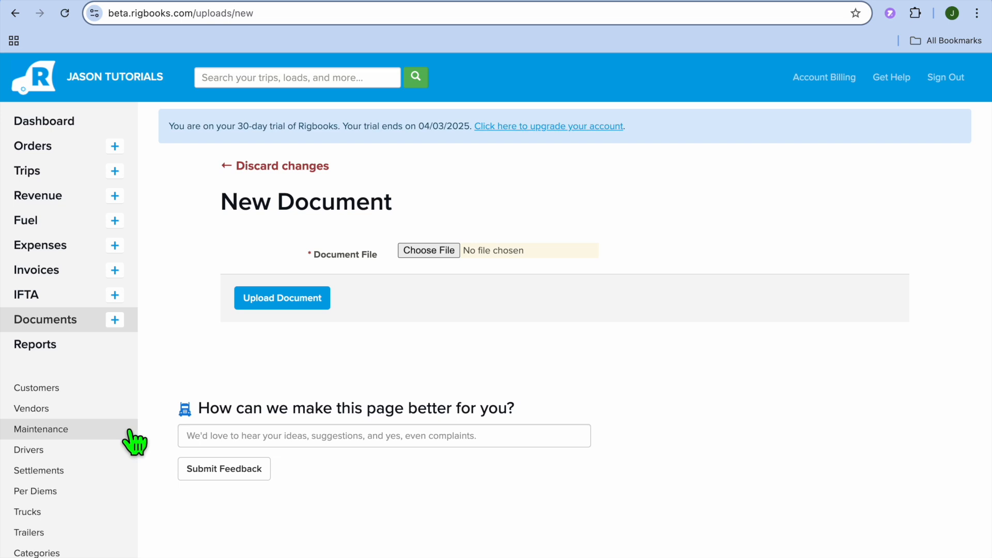
scroll(133, 441, down, 2)
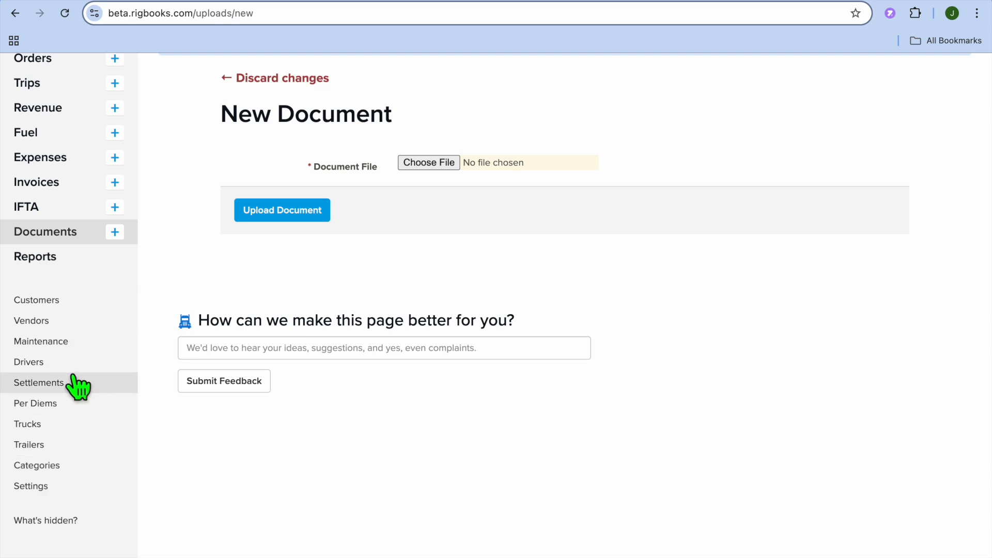
Open a new IFTA entry from the IFTA entries page and examine its jurisdiction, truck, odometer and route fields.
scroll(77, 388, up, 3)
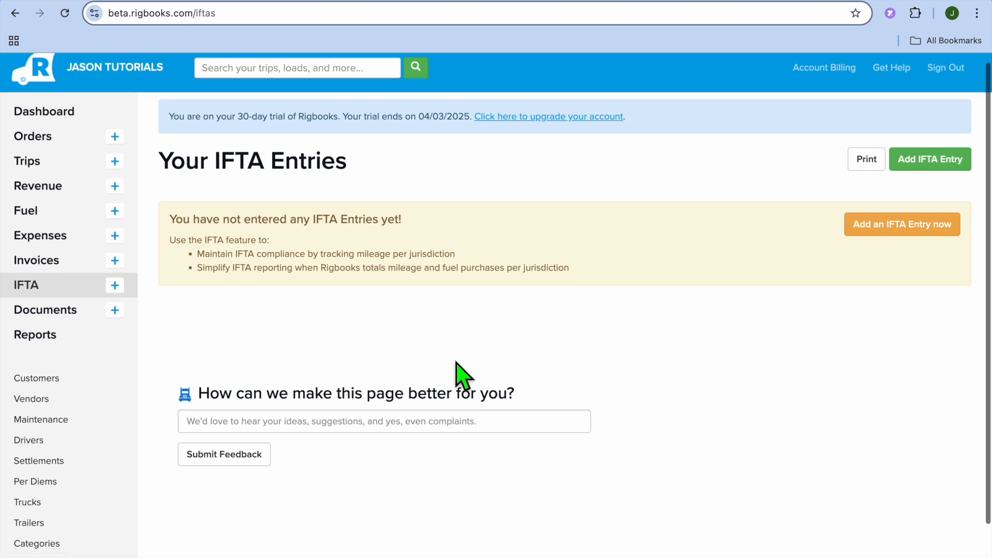
scroll(464, 375, down, 3)
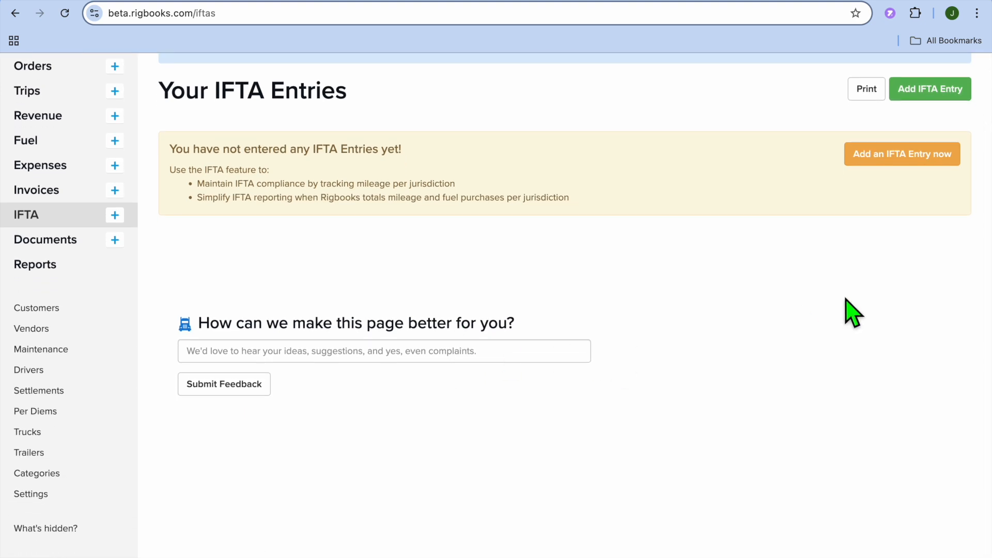
click(937, 91)
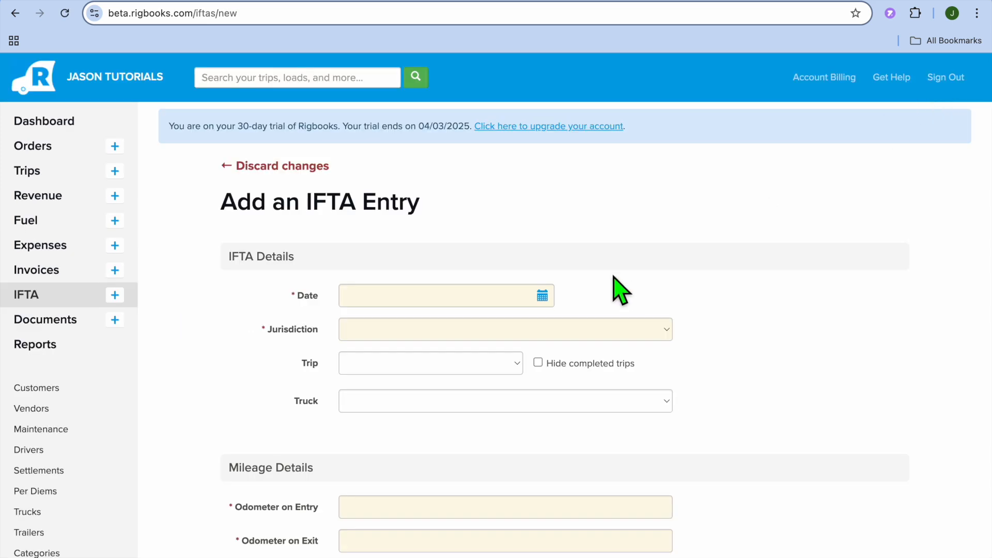
scroll(614, 277, down, 3)
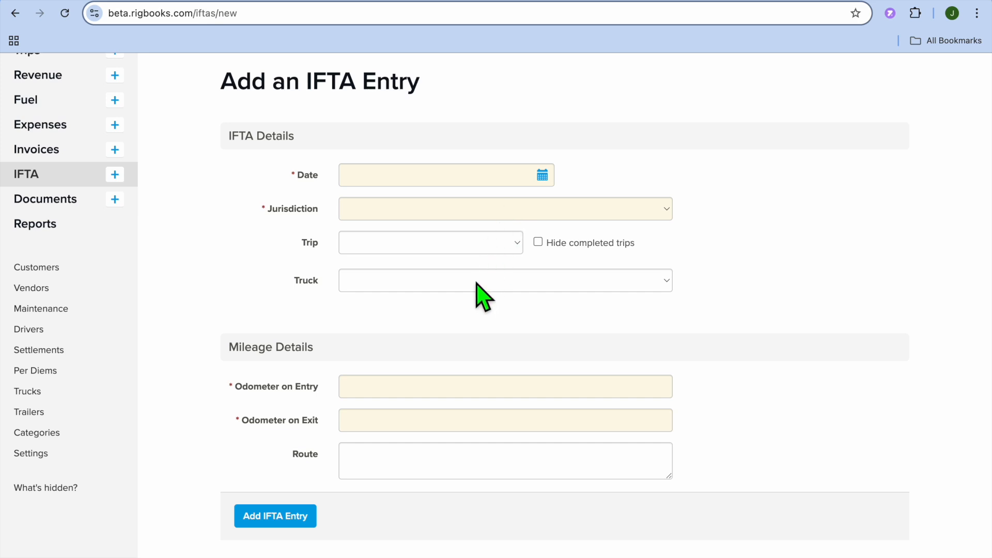
scroll(473, 303, down, 5)
scroll(474, 302, down, 3)
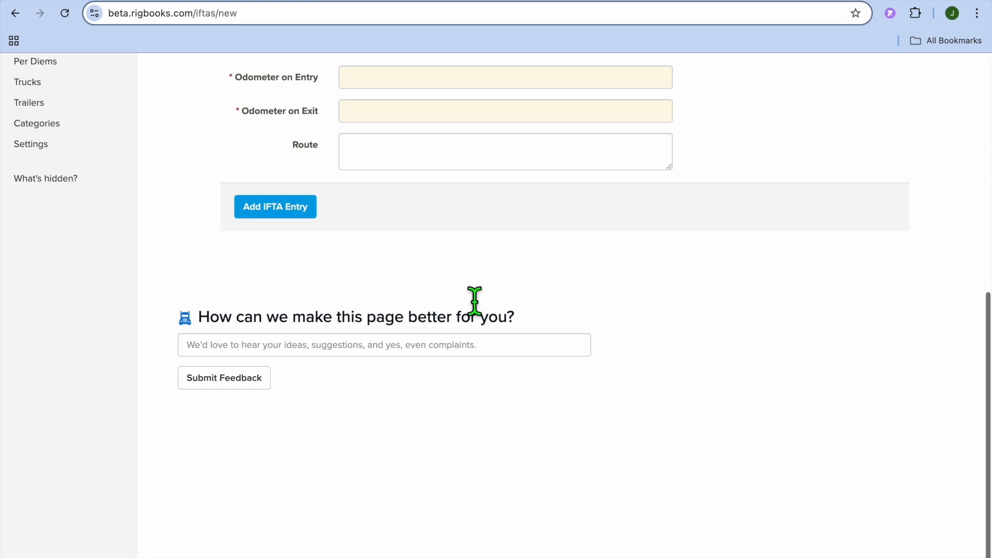
Go to the trips list and start a new trip.
scroll(473, 302, up, 10)
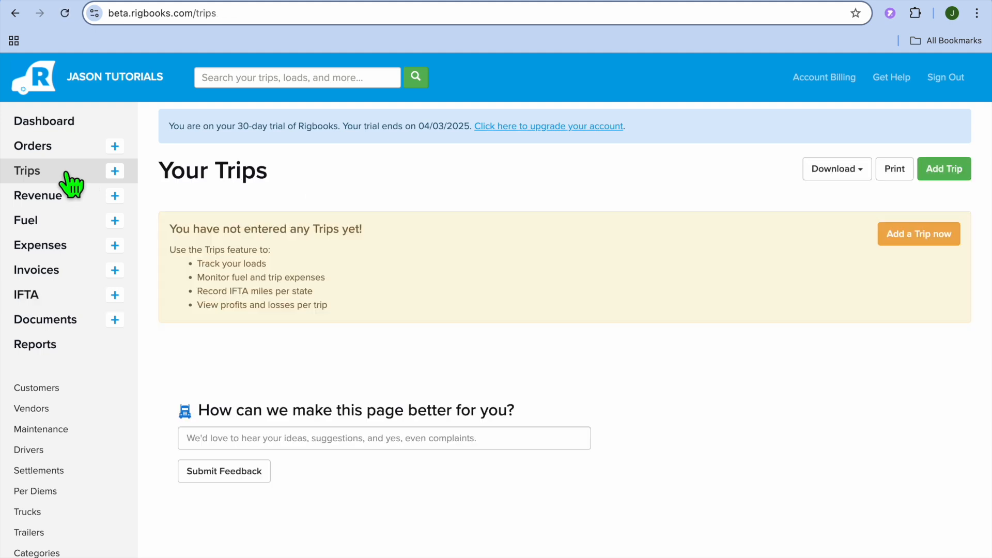
scroll(290, 288, down, 2)
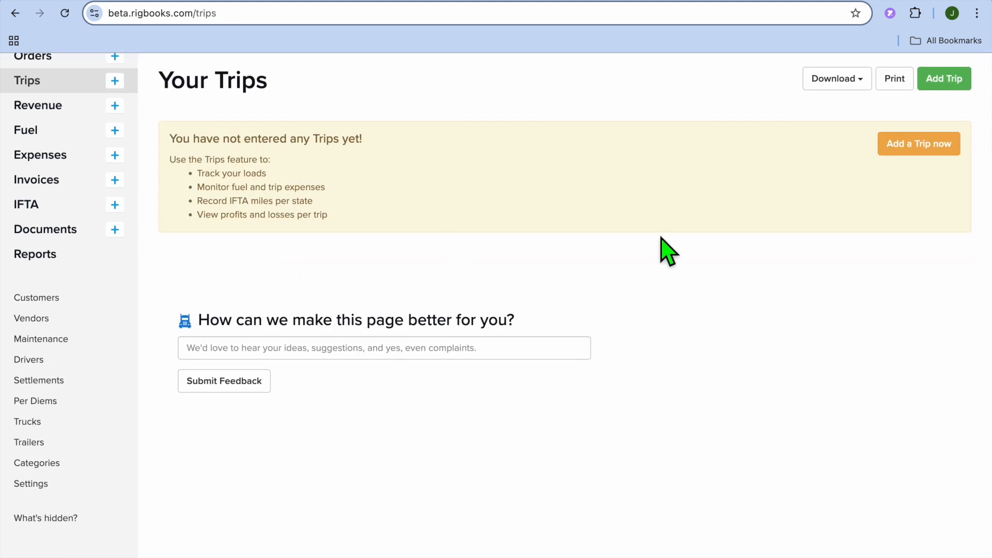
click(949, 78)
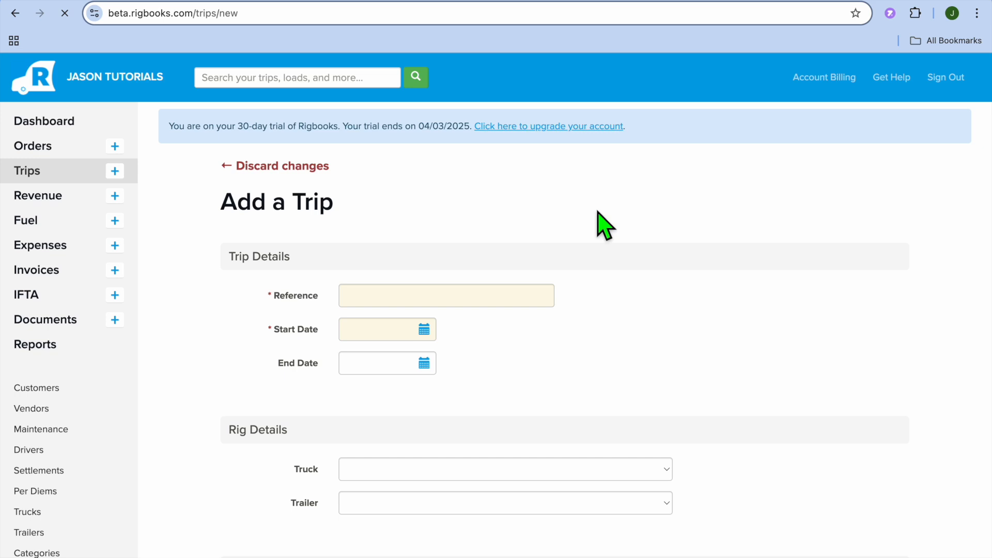
Set the trip's reference to 1 and both its start and end dates to 03/05/2025.
scroll(482, 281, down, 2)
click(417, 213)
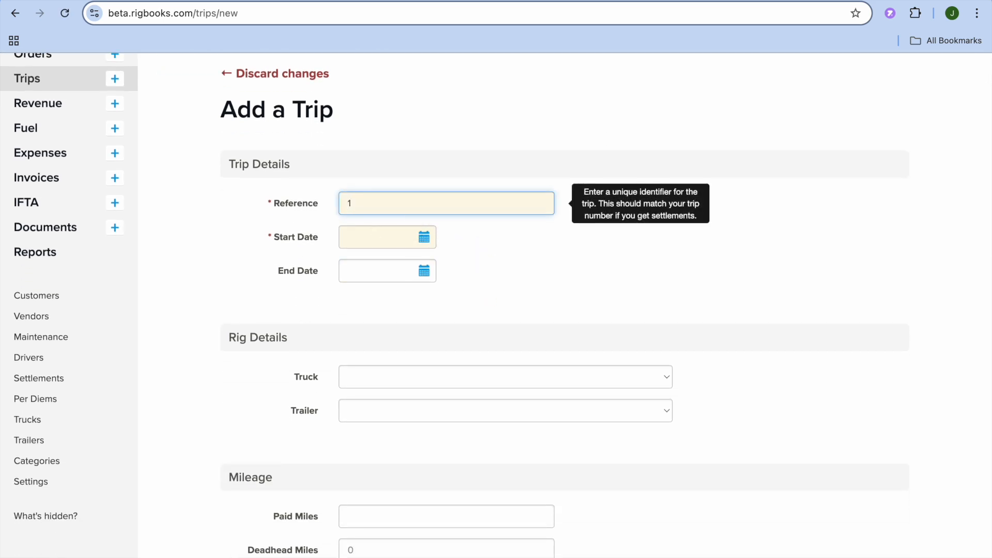
text(1)
click(429, 244)
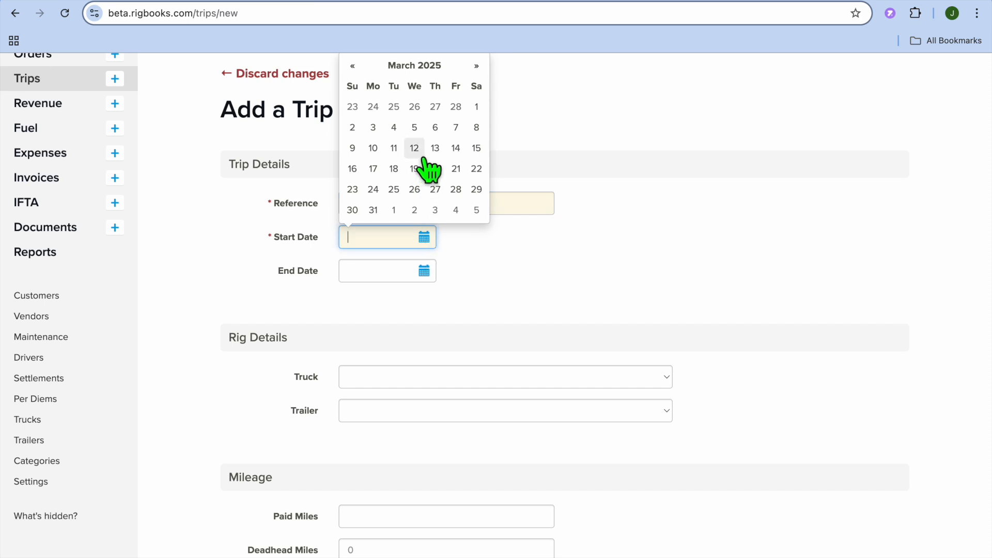
click(414, 128)
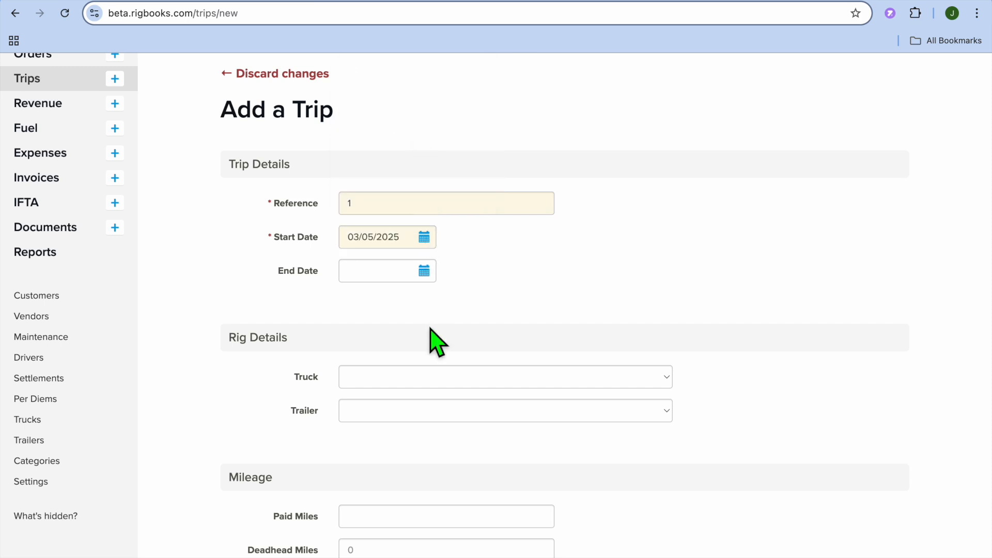
click(433, 279)
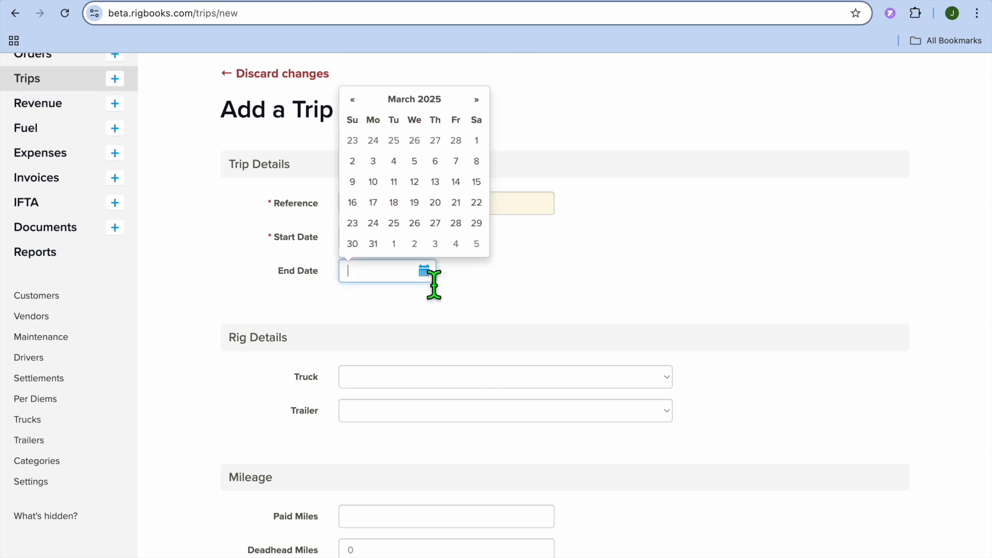
click(414, 162)
Assign the 2020 International (0009) truck to the trip and check the available trailers.
scroll(416, 413, down, 4)
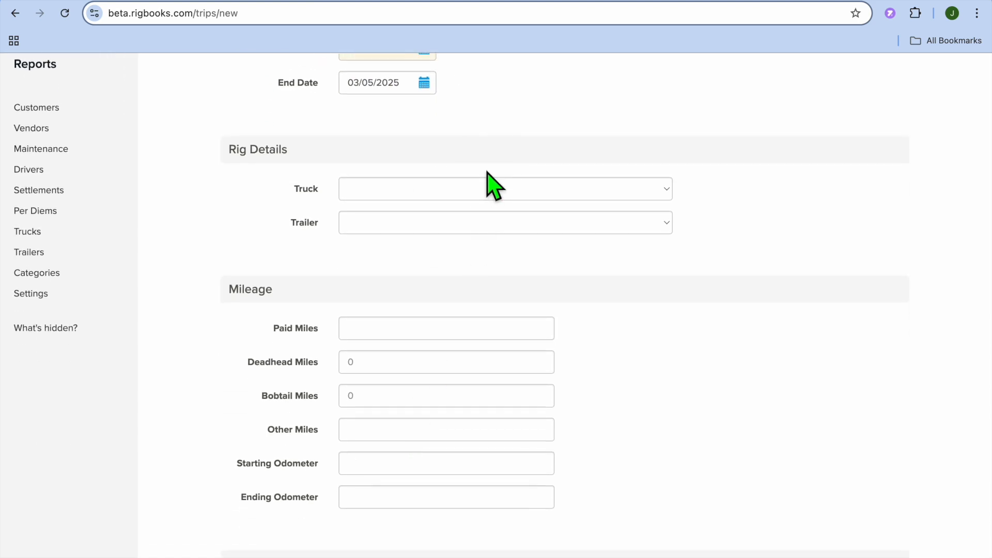
click(474, 195)
click(468, 206)
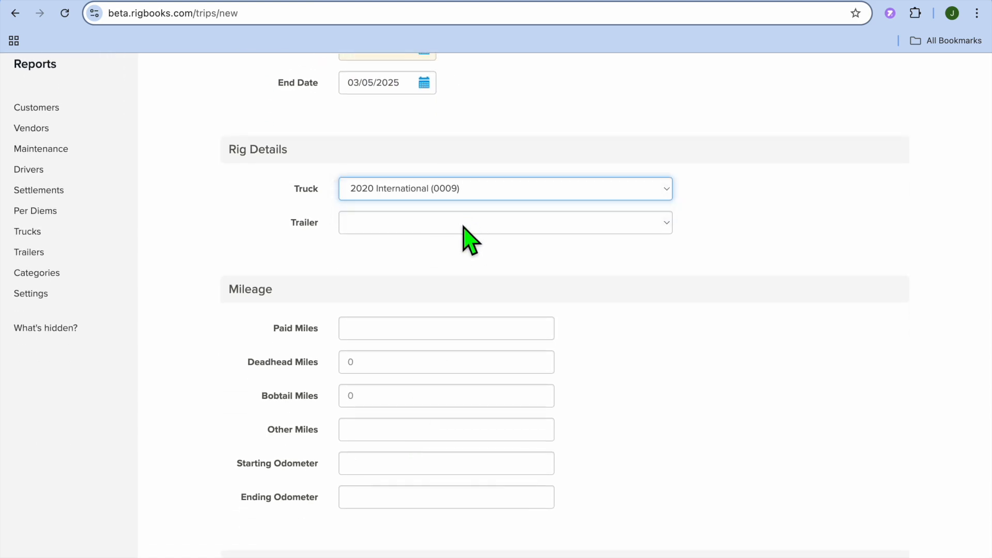
click(464, 225)
click(452, 258)
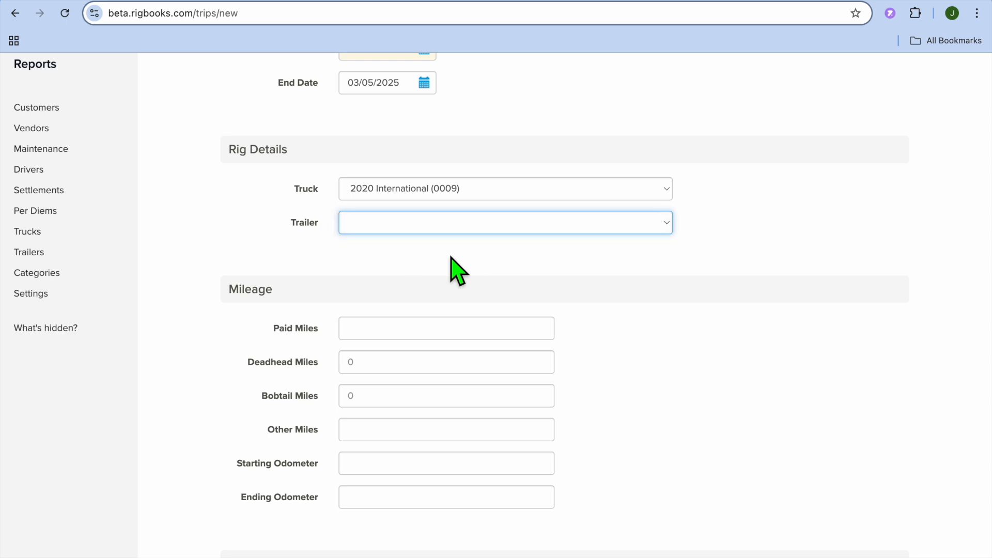
Examine the new trip's mileage, status, revenue and expense sections.
scroll(455, 271, down, 3)
click(426, 205)
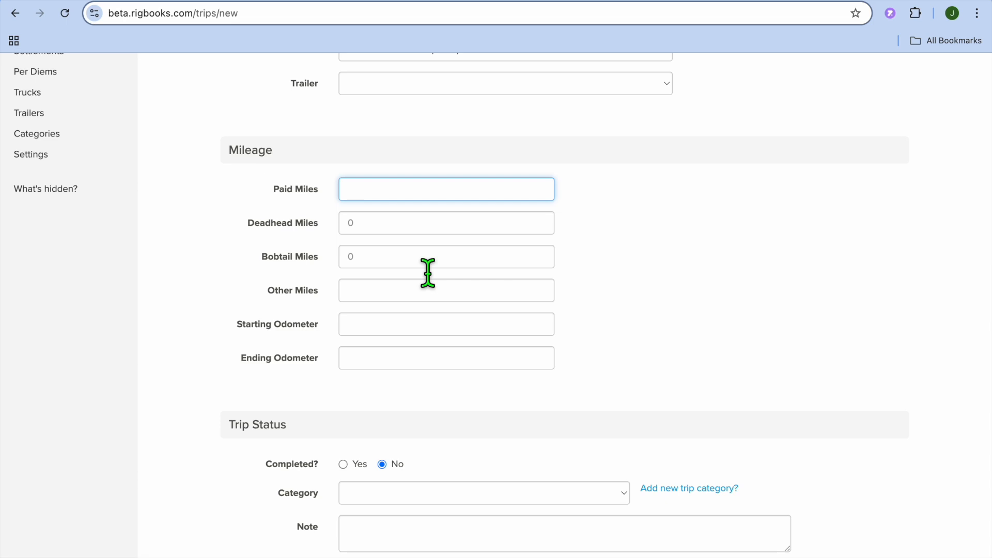
scroll(428, 273, down, 4)
scroll(416, 355, down, 7)
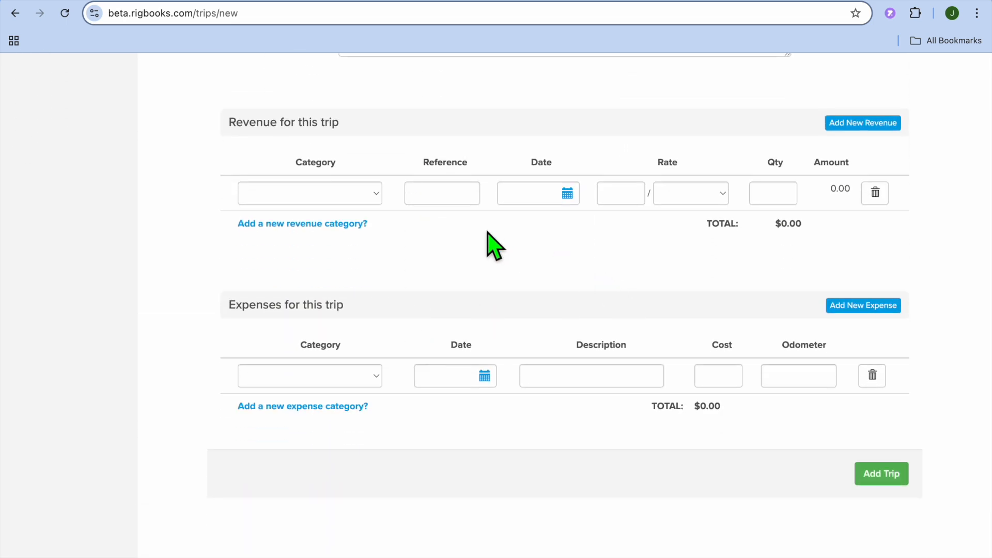
scroll(465, 272, down, 5)
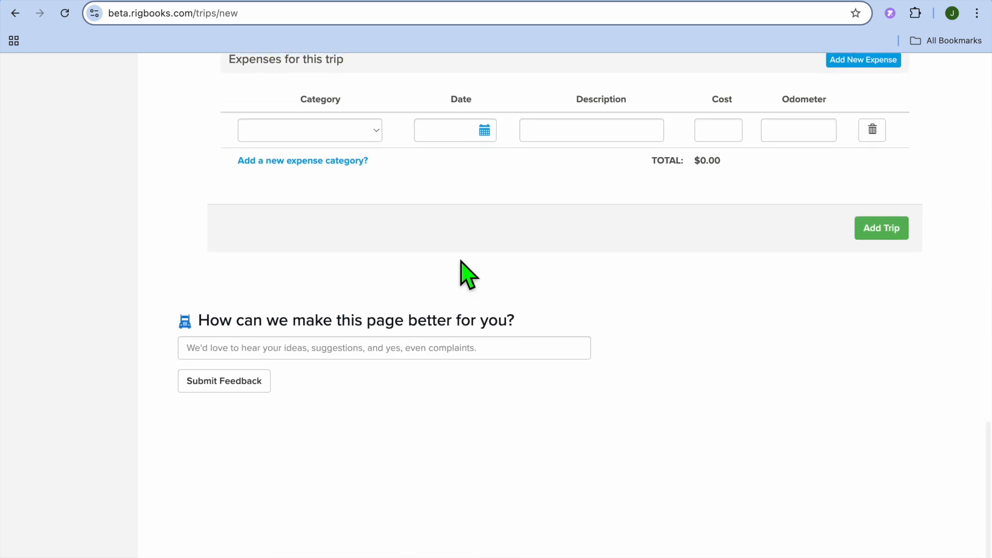